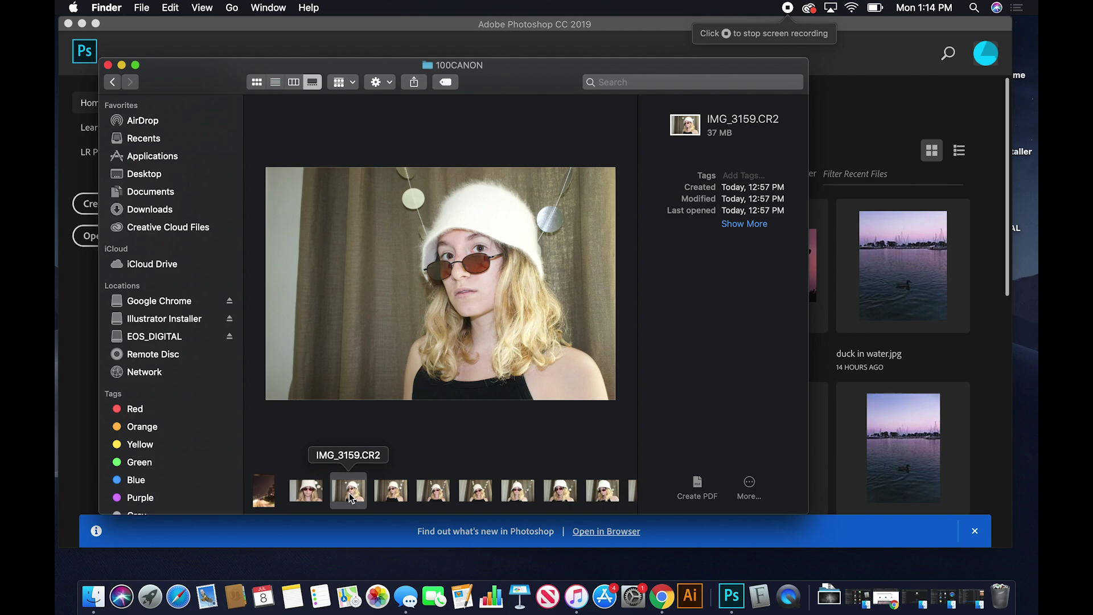
Open IMG_3159.CR2 in Camera Raw and set the white balance to Temperature 5400 and Tint +33.
double_click(349, 495)
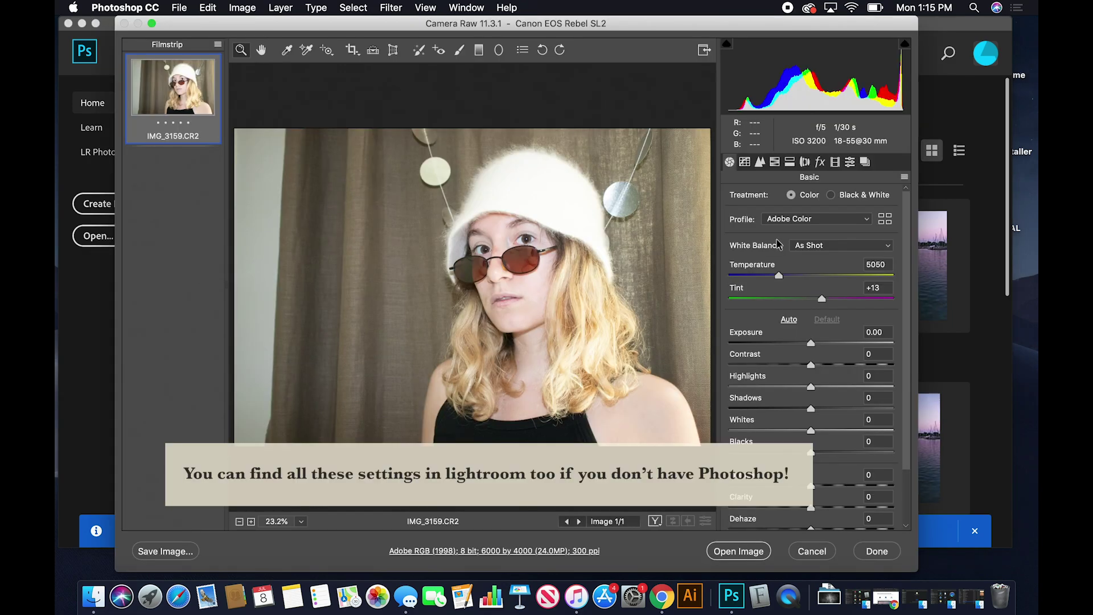
drag(778, 276, 839, 303)
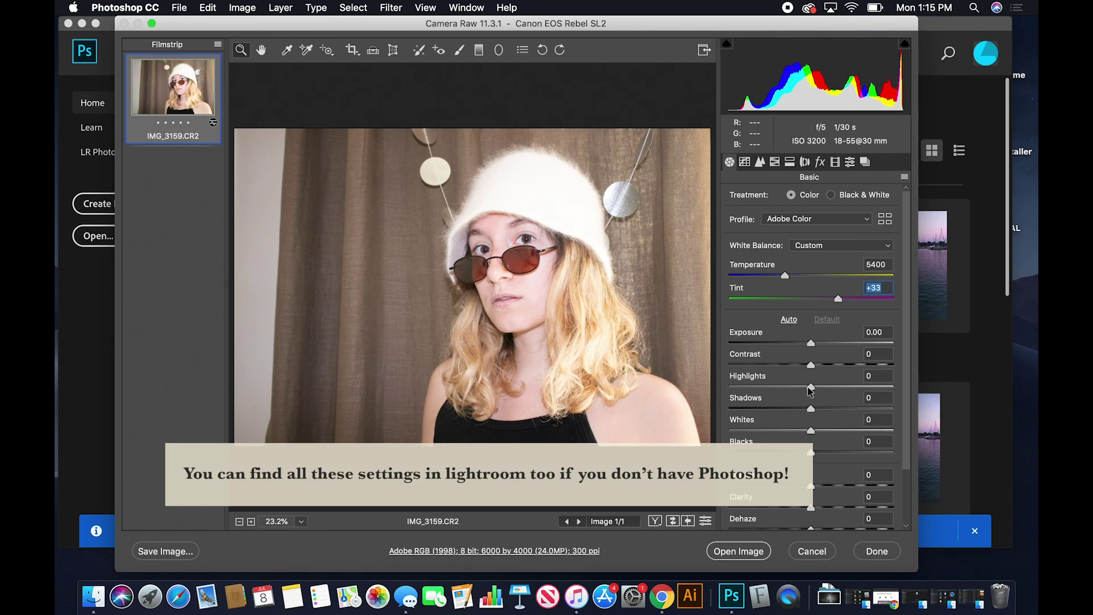
Set Highlights to -33, Shadows to -13, Whites to -10, Clarity to -25 and Dehaze to -10, and slightly lower the Saturation.
drag(810, 391, 802, 429)
drag(810, 507, 790, 512)
scroll(806, 515, down, 1)
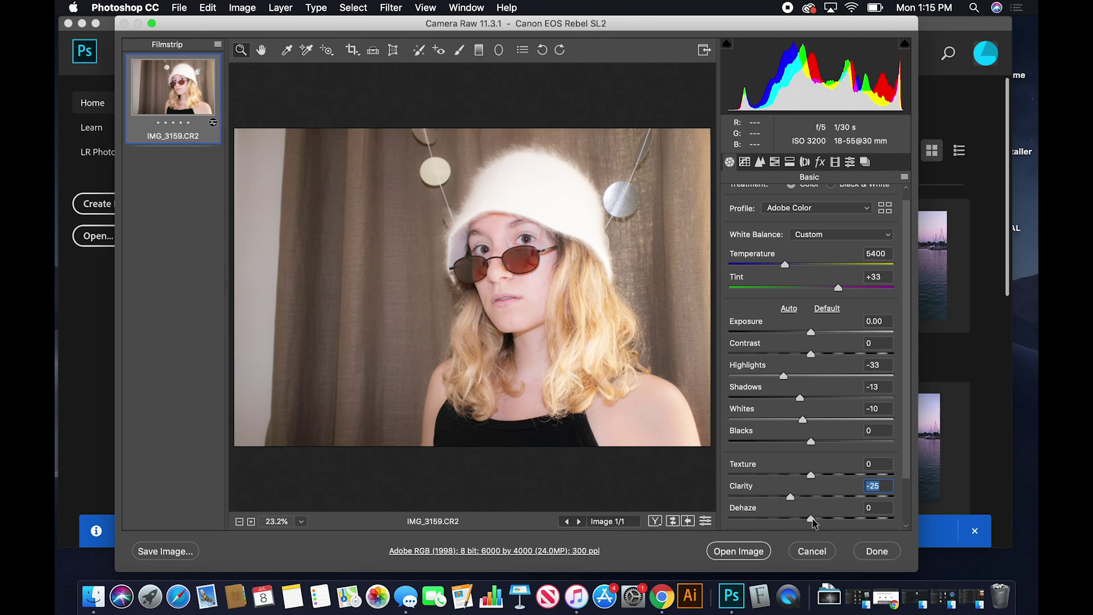
drag(813, 521, 804, 522)
scroll(805, 522, down, 5)
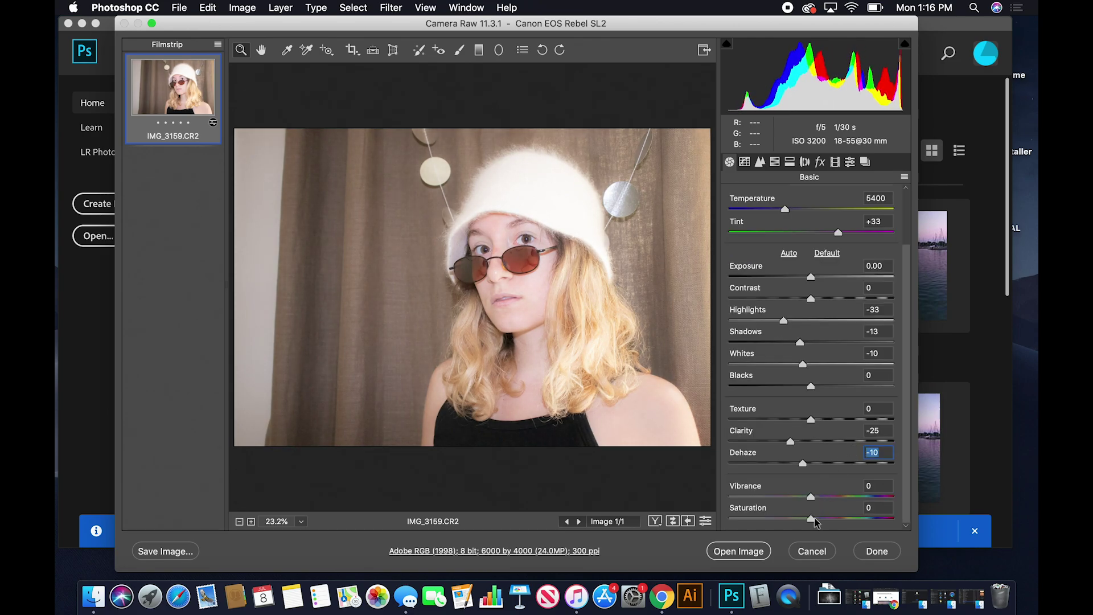
drag(815, 522, 803, 521)
Shape the RGB point tone curve into a faded S-curve with input/output points 0/31, 64/47 and 192/205.
scroll(842, 428, up, 6)
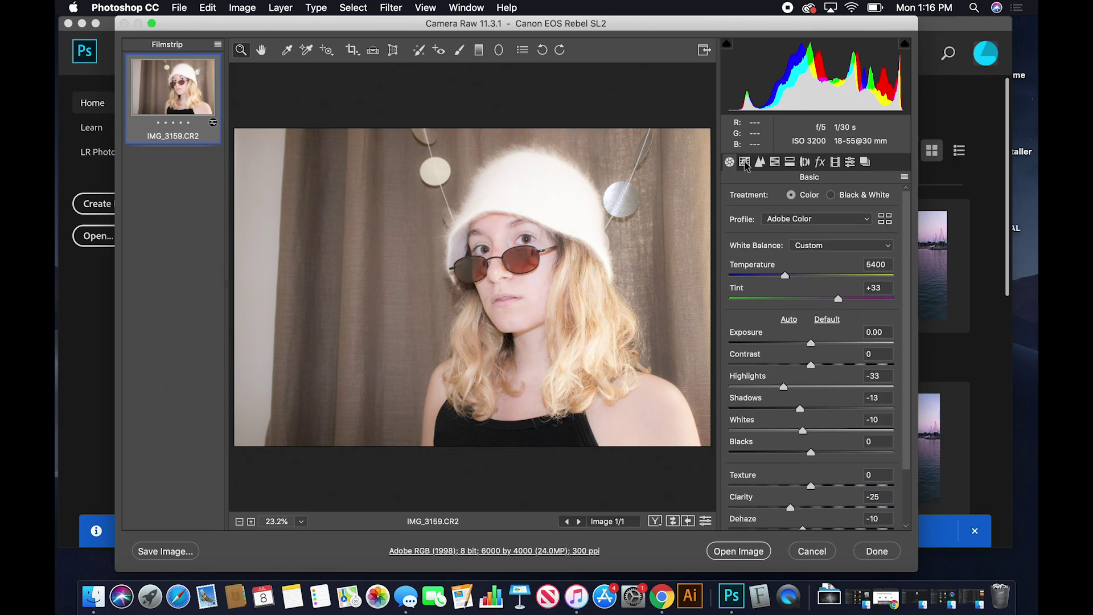
click(745, 162)
drag(728, 437, 718, 420)
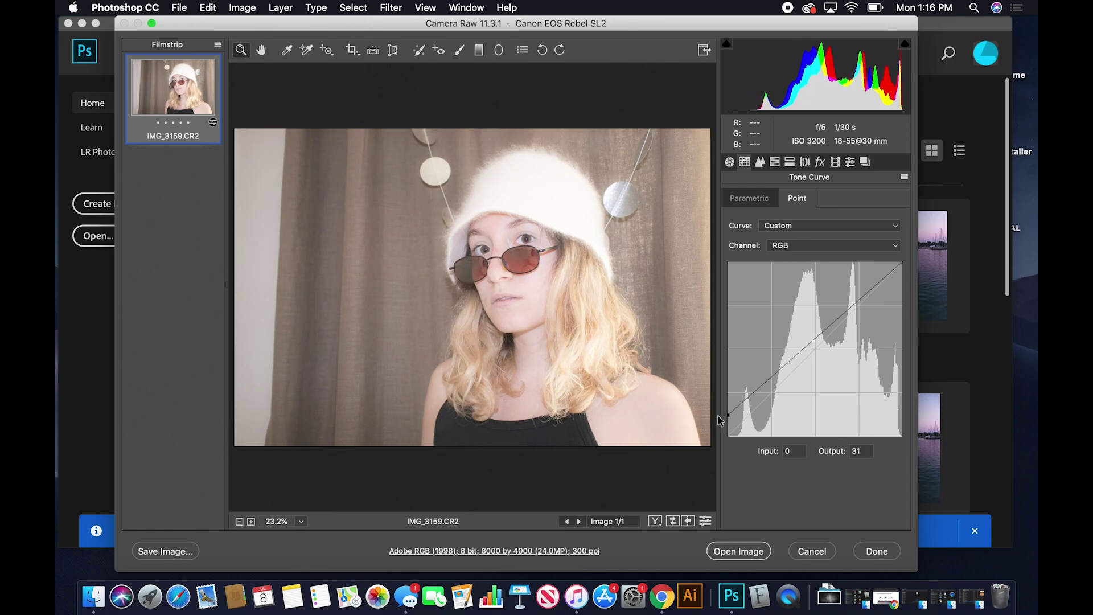
drag(770, 377, 772, 407)
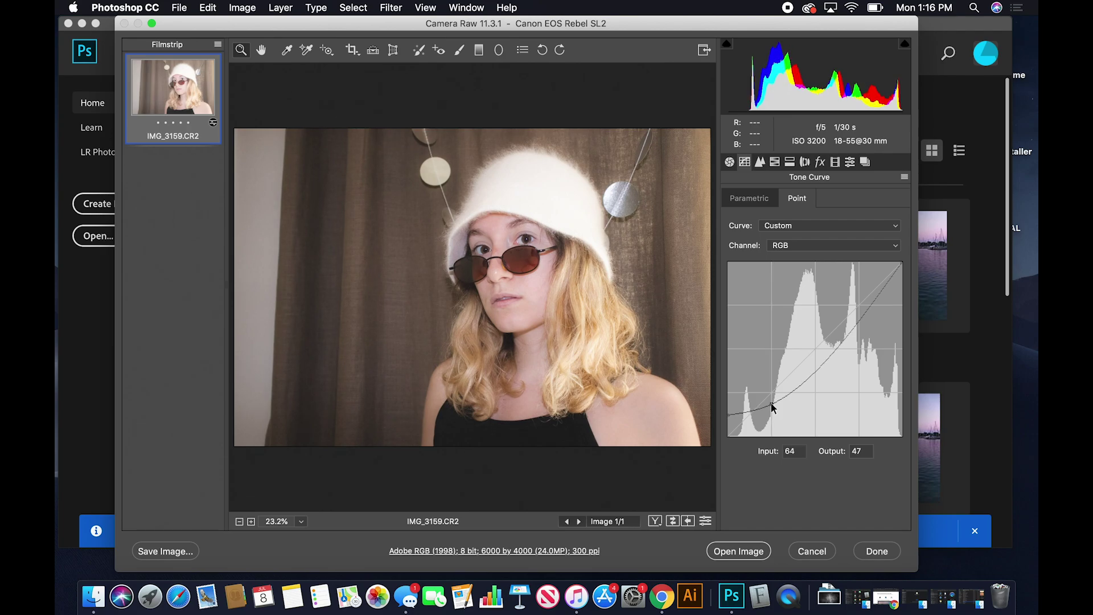
drag(862, 322, 859, 296)
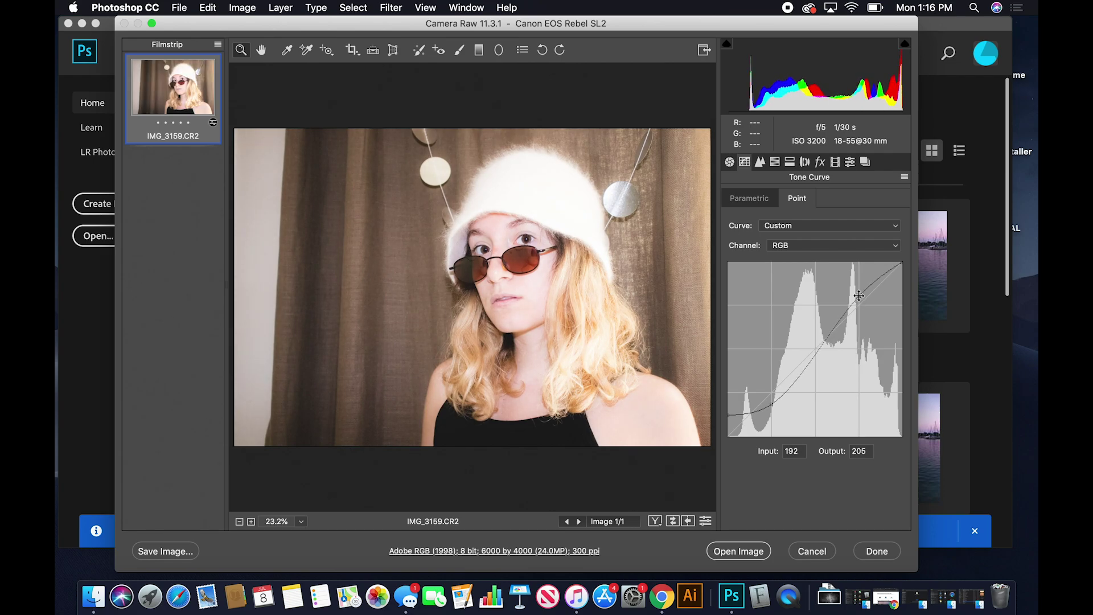
Set the Luminance noise reduction to about 16.
click(760, 162)
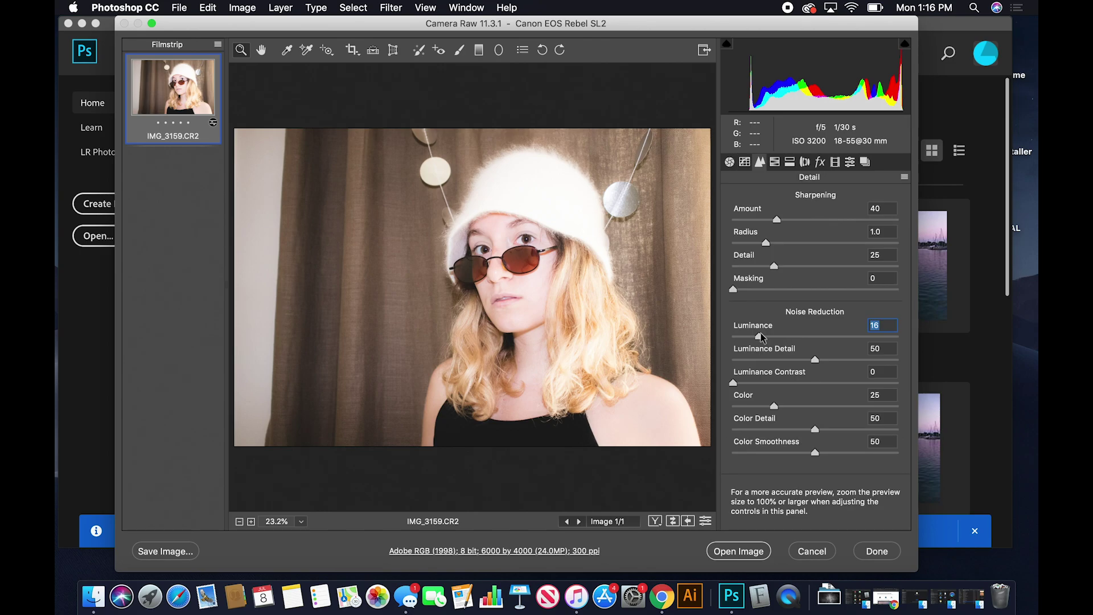
click(774, 162)
Split-tone the photo with highlights at Hue 239 and Saturation 22, and shadows at Hue 87 and Saturation 13.
click(789, 163)
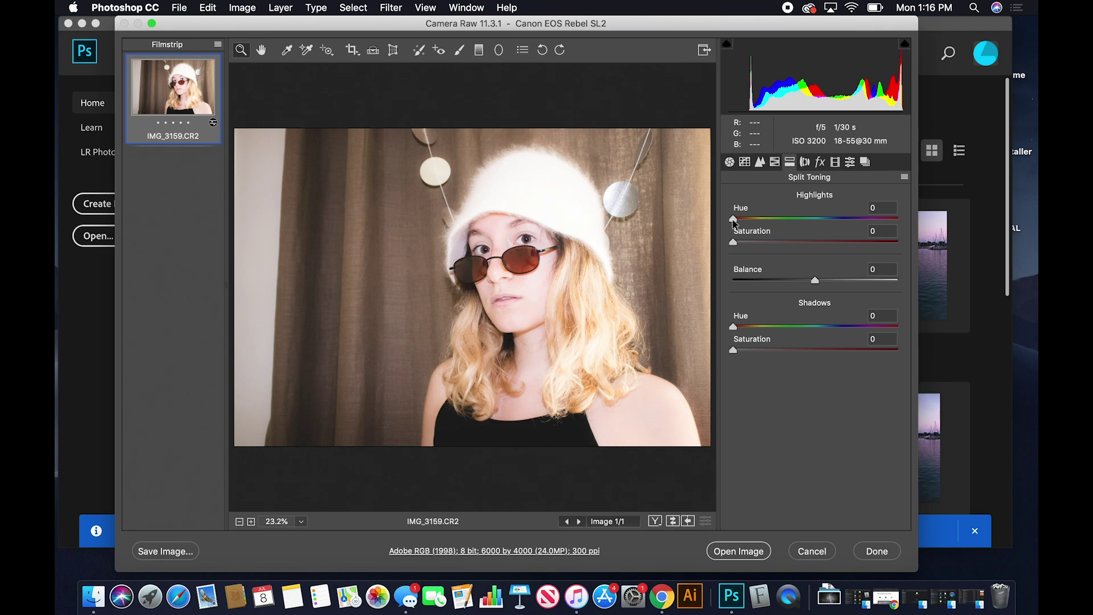
drag(733, 220, 842, 220)
drag(734, 242, 769, 243)
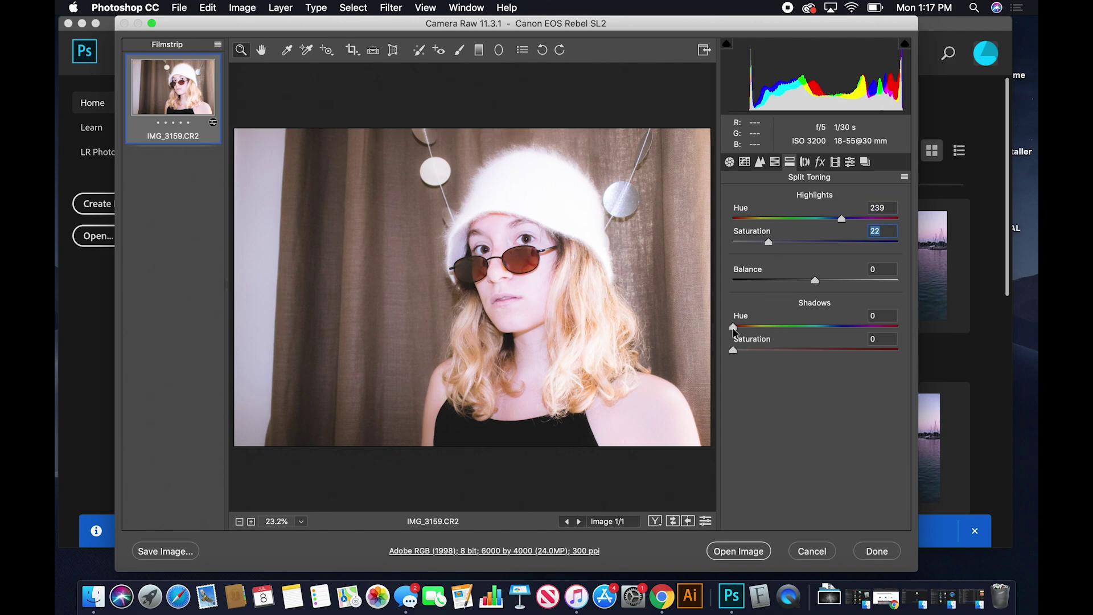
drag(734, 331, 768, 335)
drag(774, 336, 753, 351)
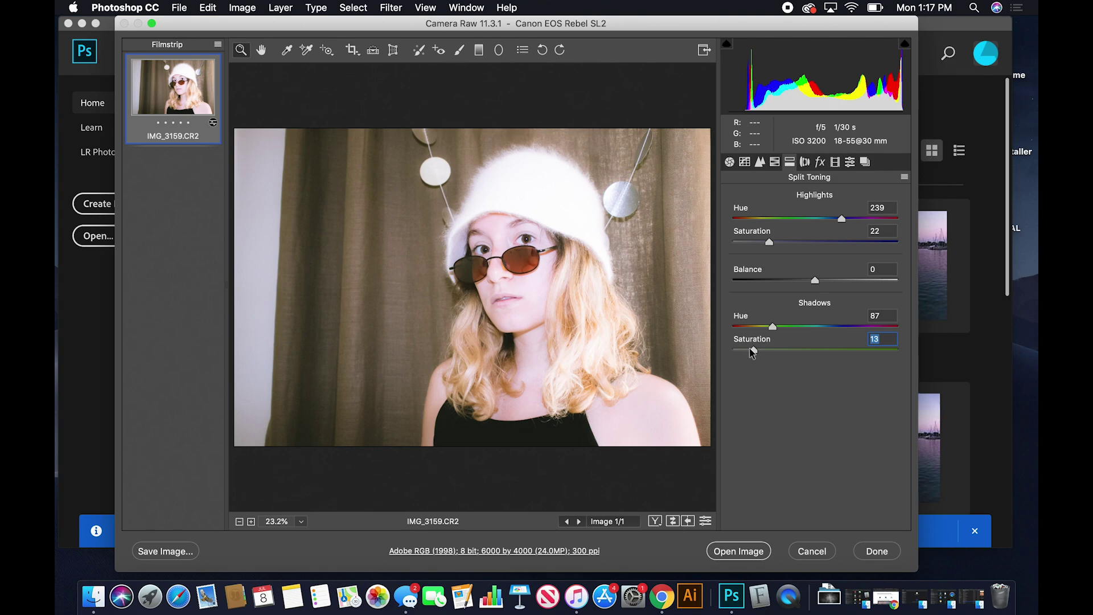
Enable the lens profile corrections for the photo.
click(805, 162)
click(759, 237)
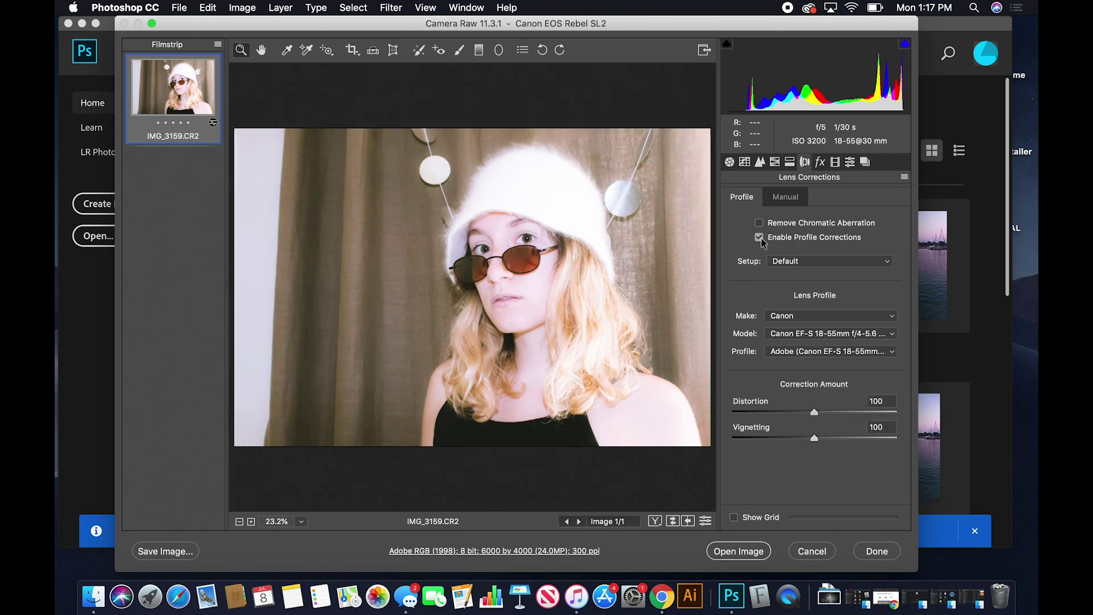
Add grain with Amount 32, Size 41 and Roughness 53, and set the post-crop vignetting amount to -13.
click(821, 163)
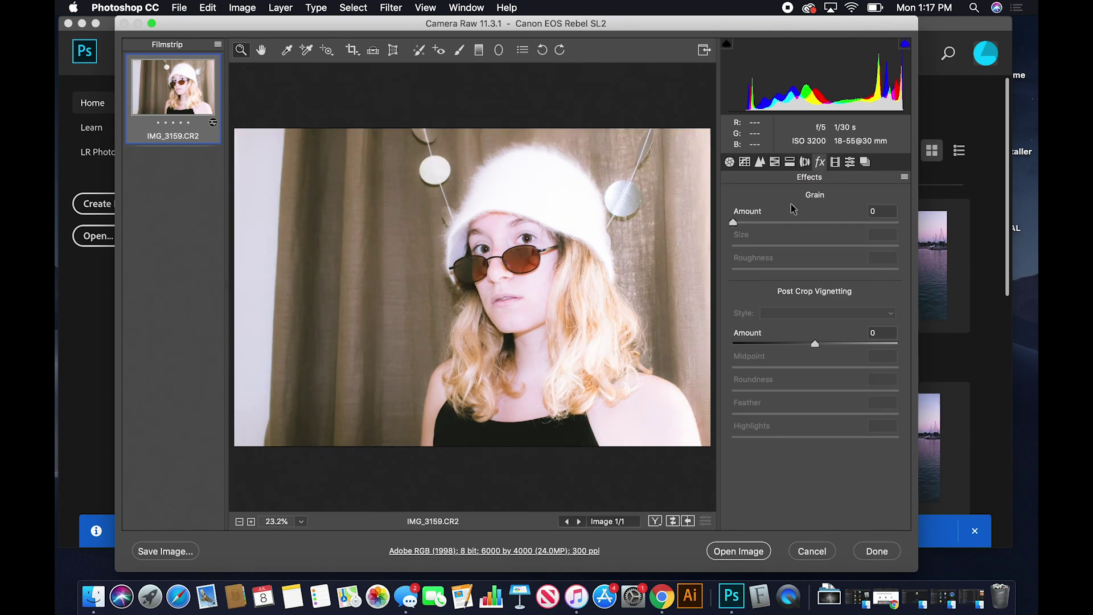
drag(734, 223, 820, 270)
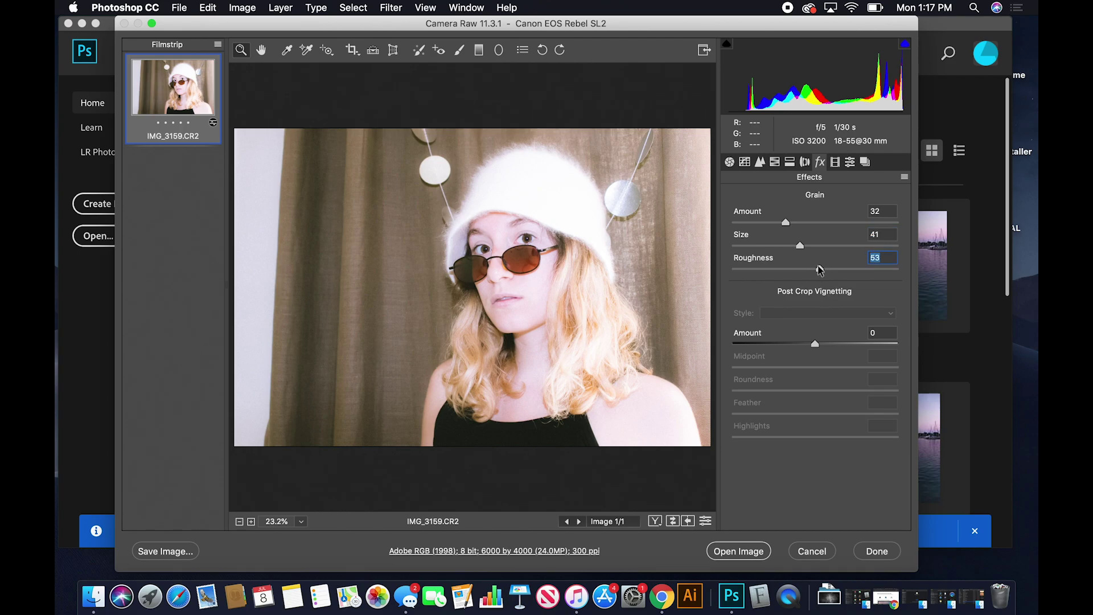
drag(815, 349, 805, 349)
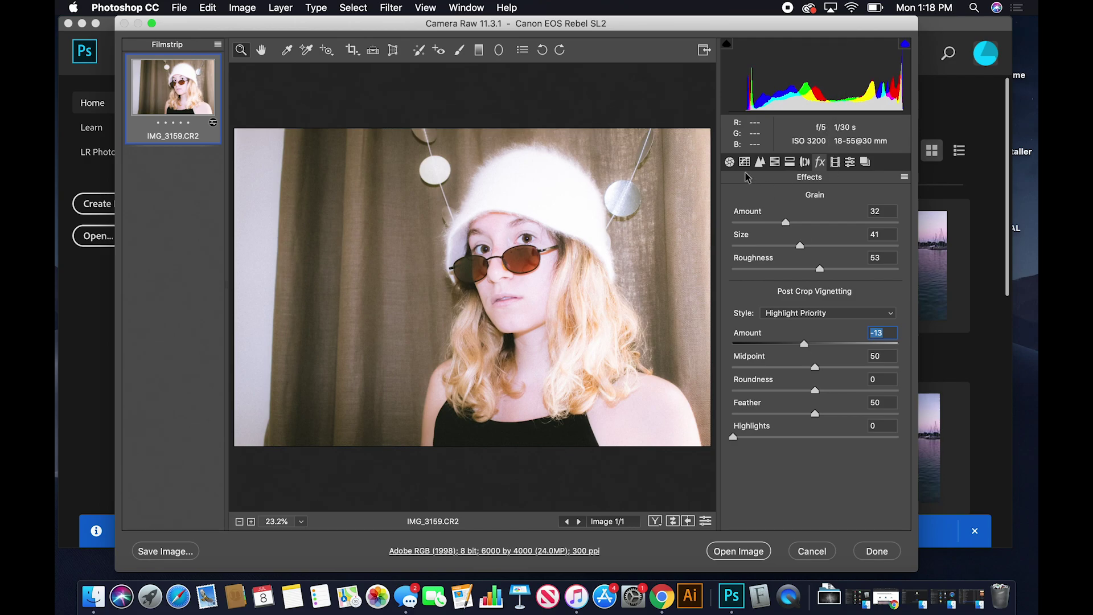
Lower the photo's Exposure to -0.70.
click(729, 162)
drag(811, 343, 802, 347)
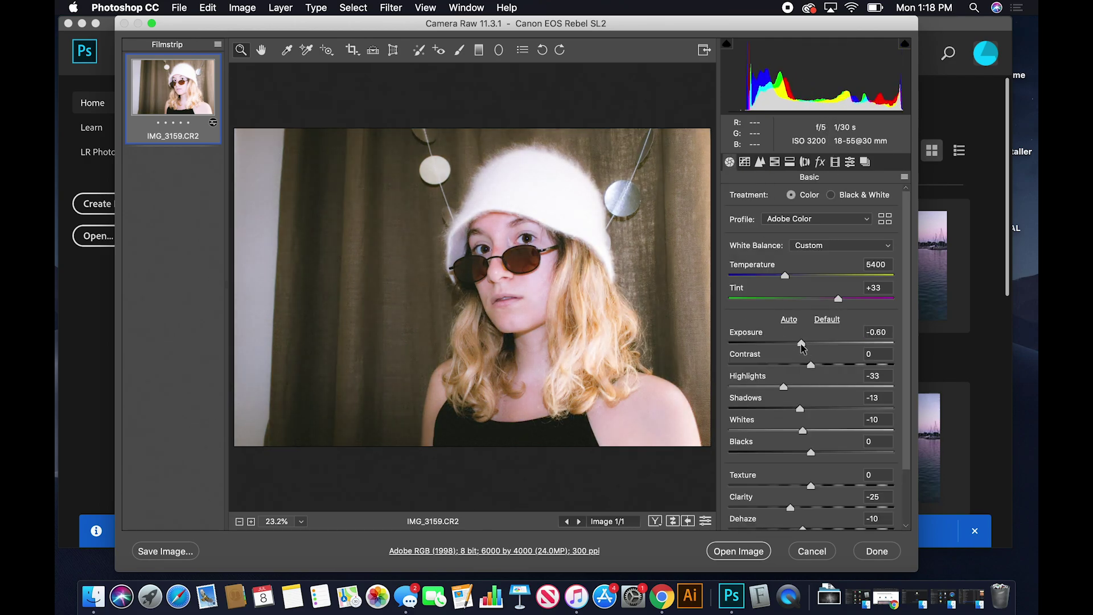
drag(802, 347, 799, 347)
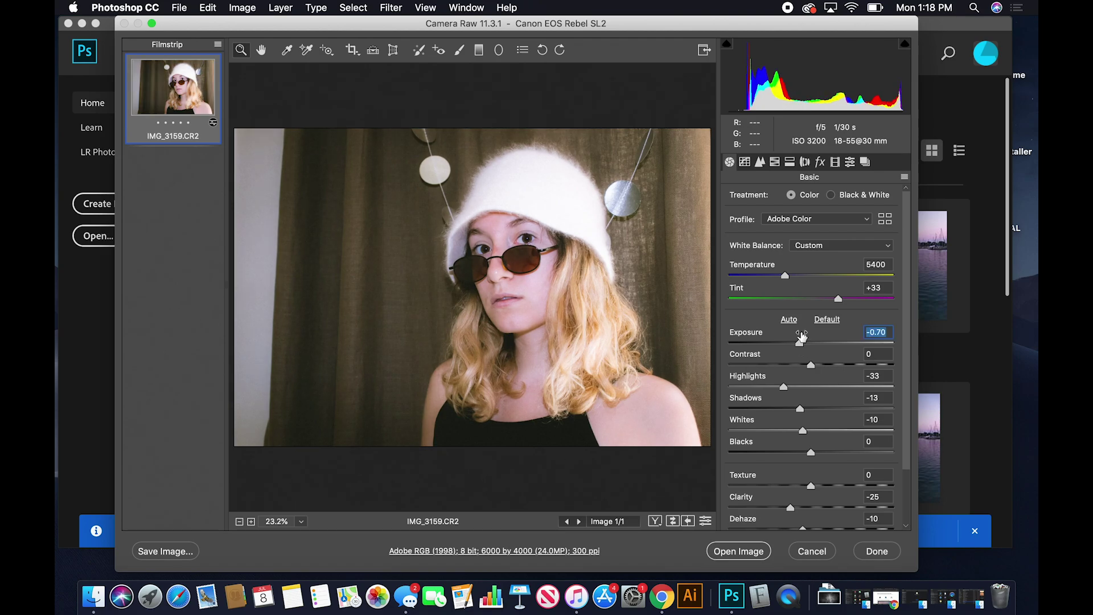
In the HSL hue adjustments, set Reds to -35 and Oranges to -8.
click(744, 163)
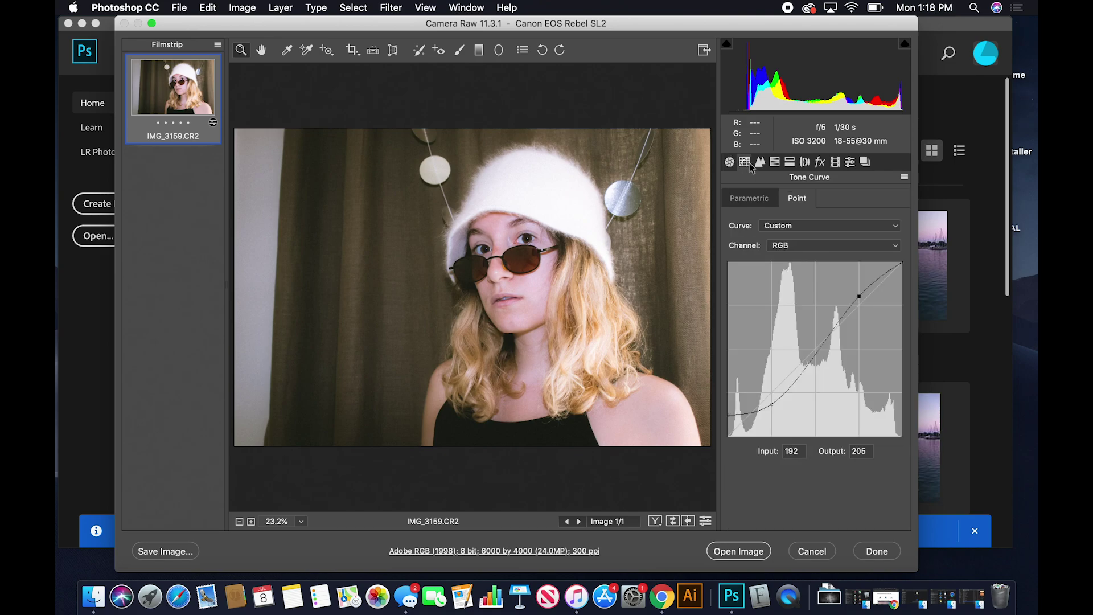
click(775, 163)
drag(815, 253, 808, 275)
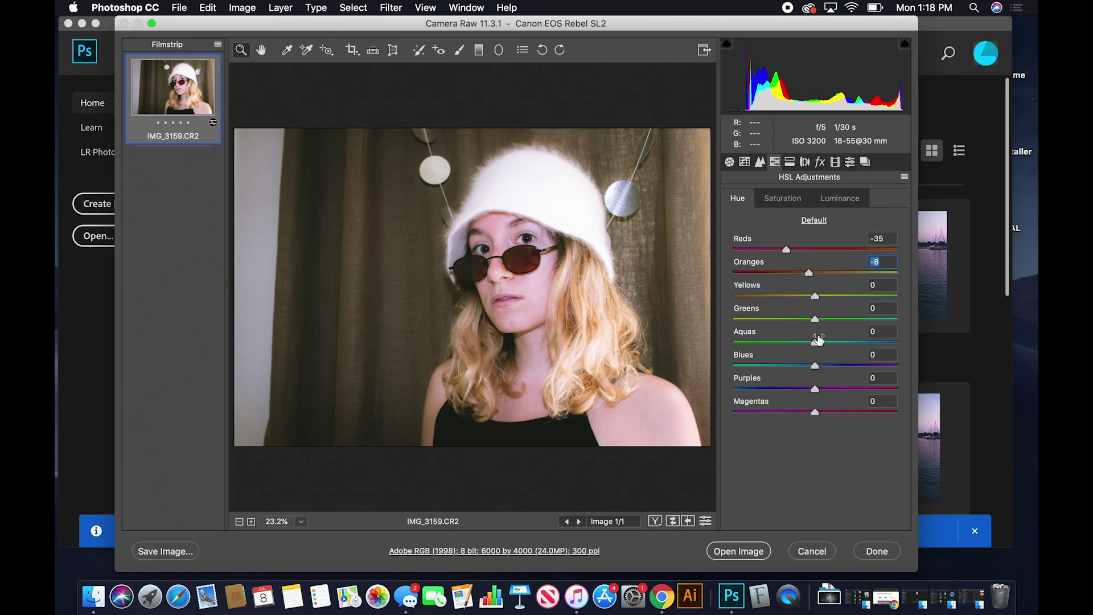
Open the developed photo in Photoshop and crop it to a 4:5 portrait frame around the woman.
key(Return)
drag(501, 310, 416, 308)
click(768, 42)
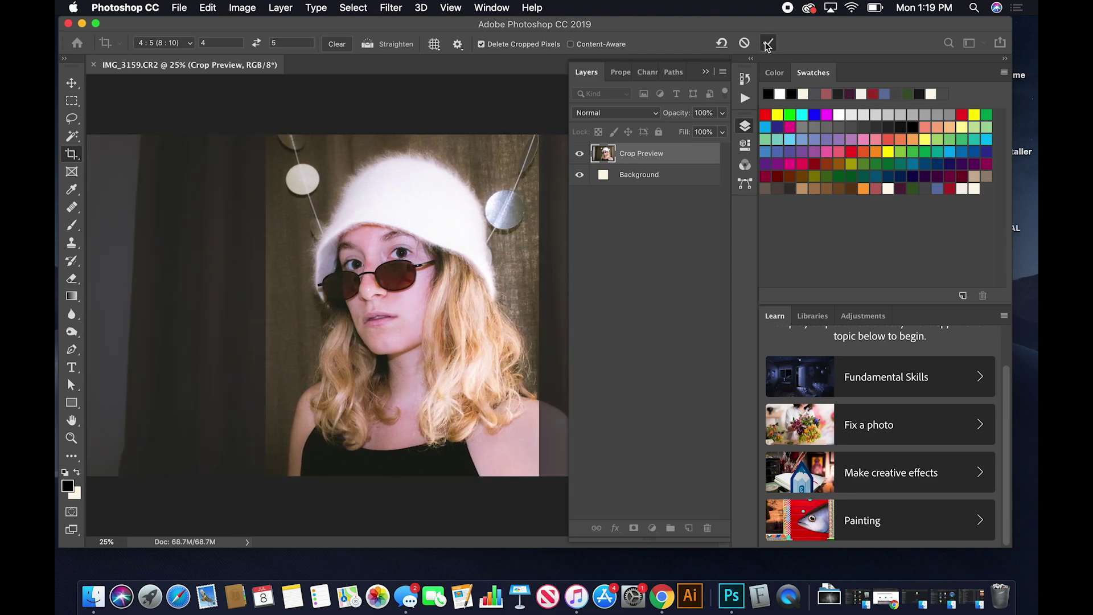
click(72, 103)
Add a Gradient Map adjustment layer above the photo and open its gradient for editing.
click(653, 527)
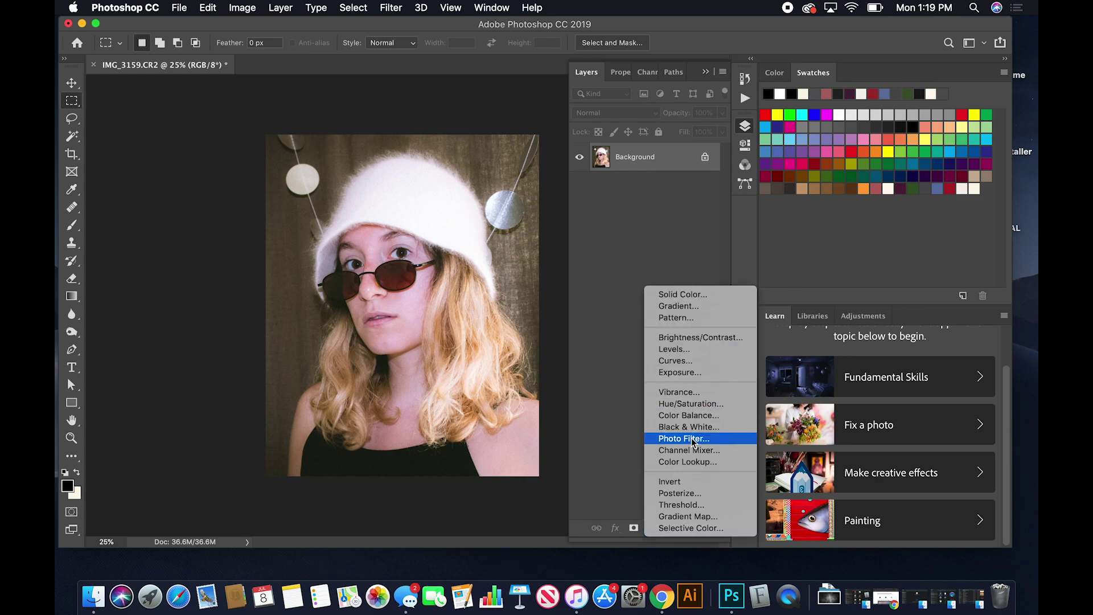
click(687, 516)
click(625, 121)
double_click(72, 480)
key(Escape)
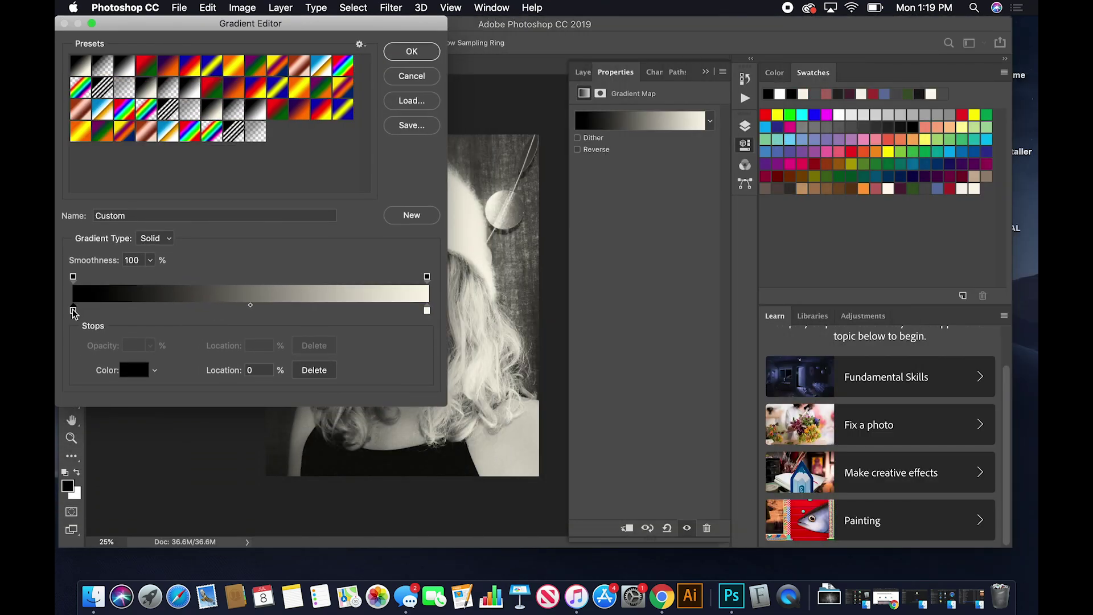
Recolor the gradient map's dark stop to dark green and its light stop to orange.
double_click(73, 310)
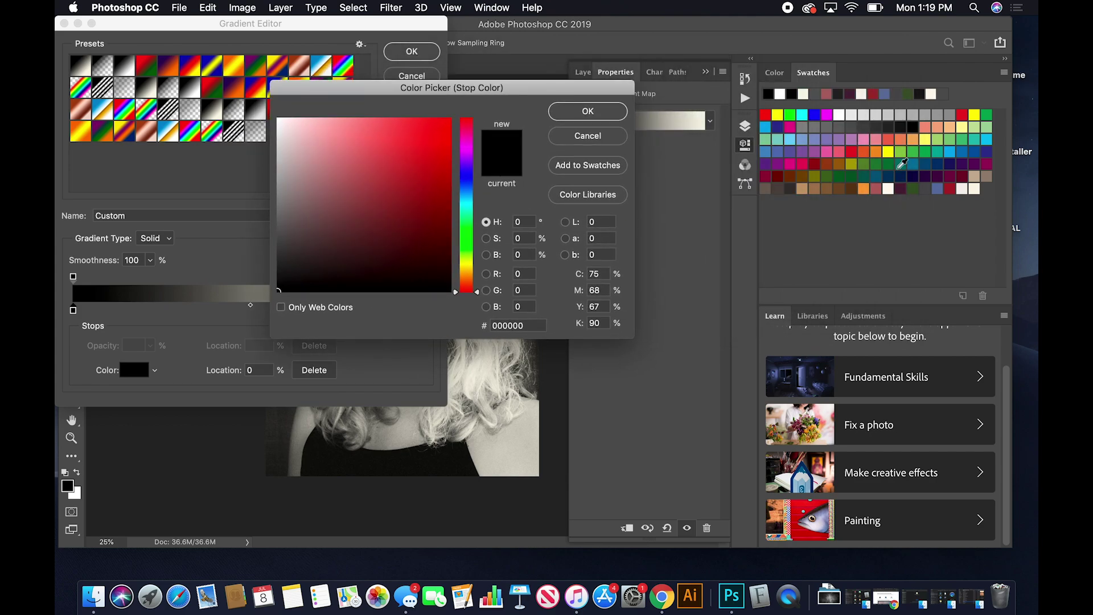
click(893, 164)
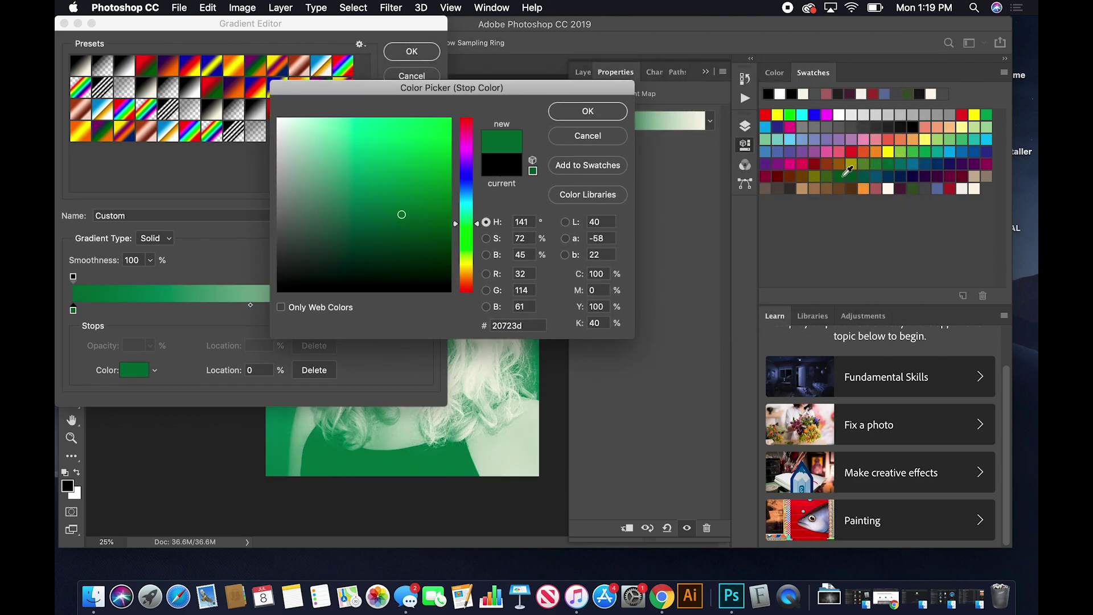
click(588, 111)
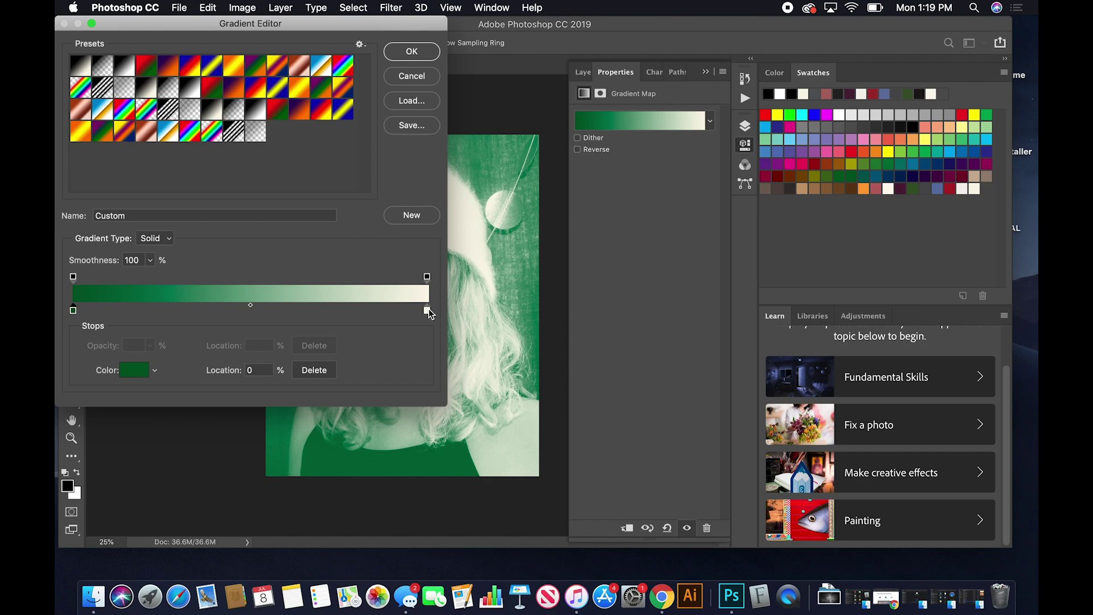
double_click(427, 310)
click(881, 150)
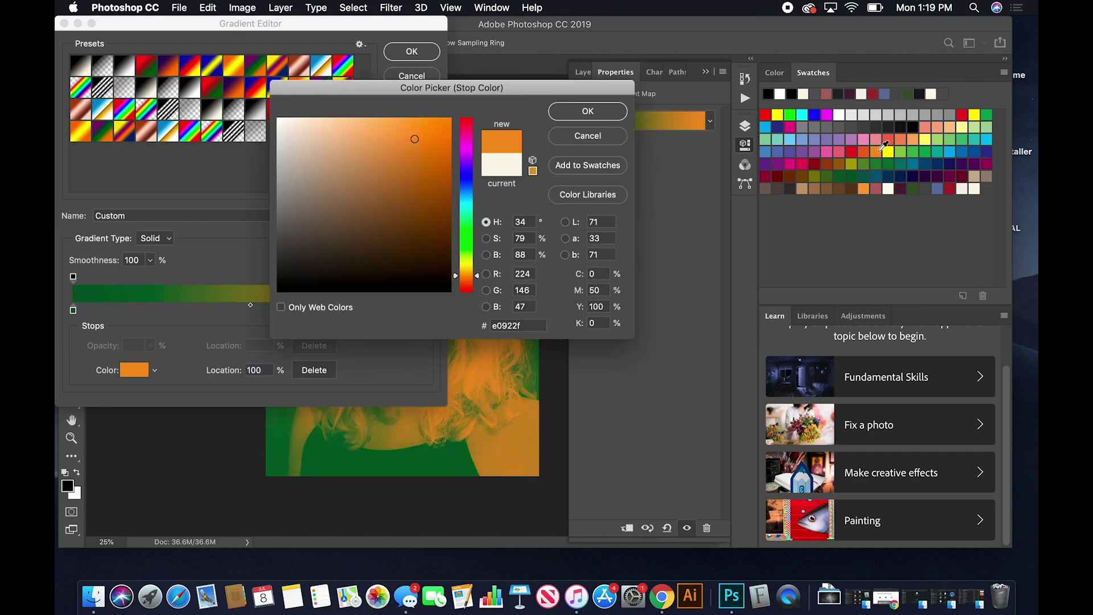
click(590, 111)
click(430, 52)
Set the gradient map layer to Luminosity blending at 20% opacity, and compare the photo with and without it.
click(586, 72)
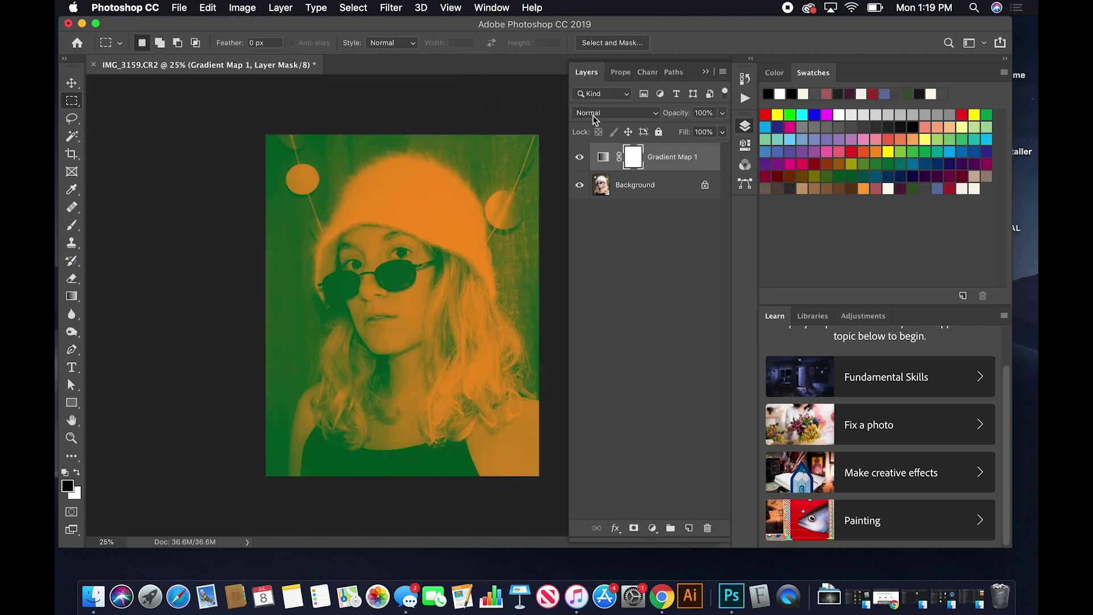
click(594, 114)
click(596, 422)
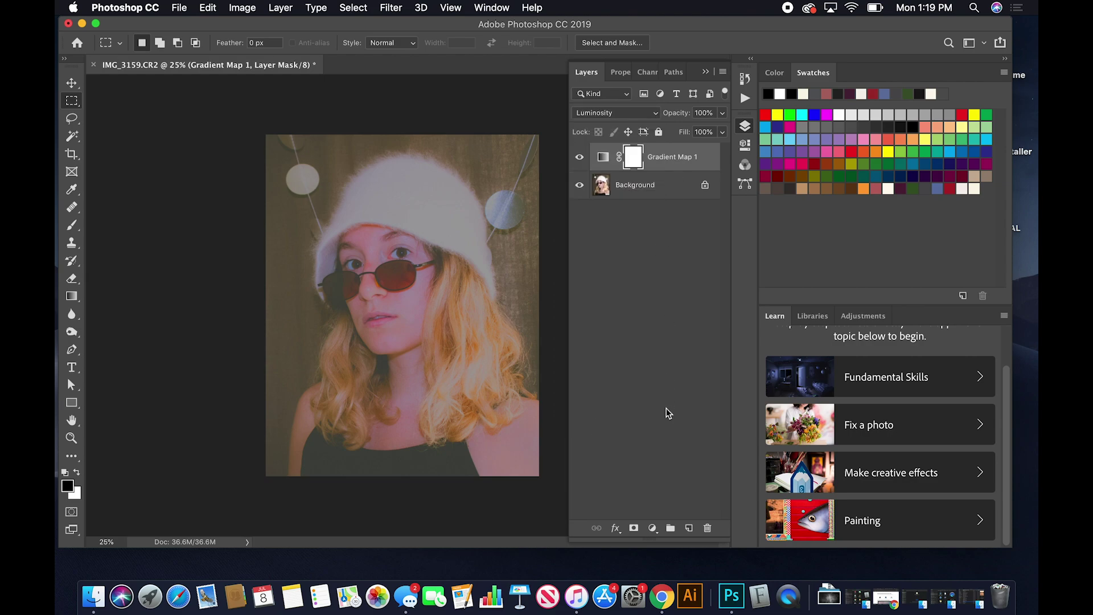
click(702, 112)
text(20)
key(Return)
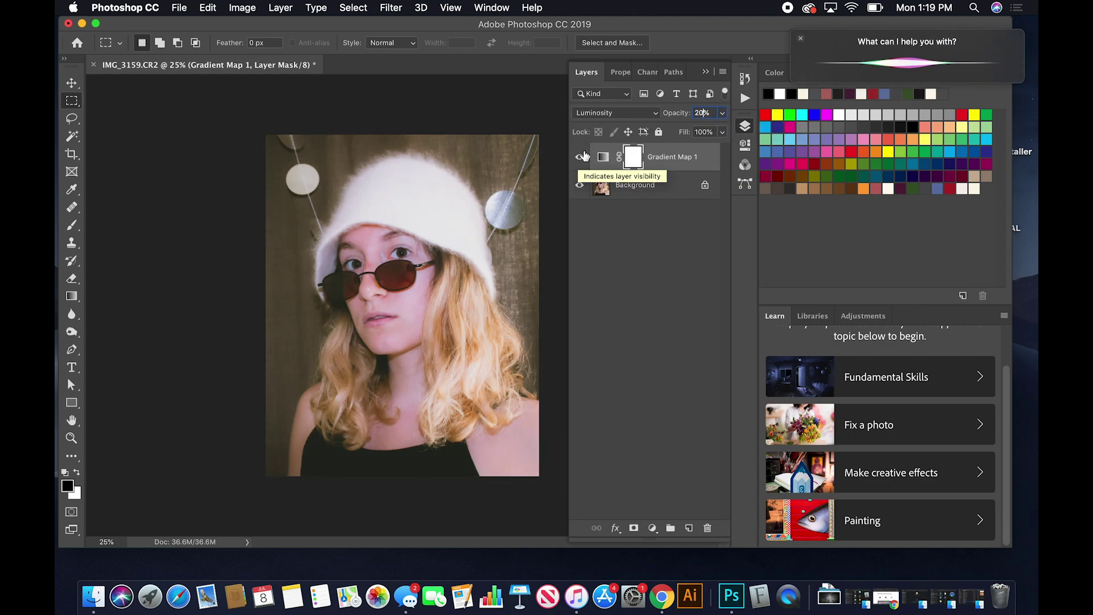
click(580, 157)
click(579, 158)
click(579, 157)
click(579, 157)
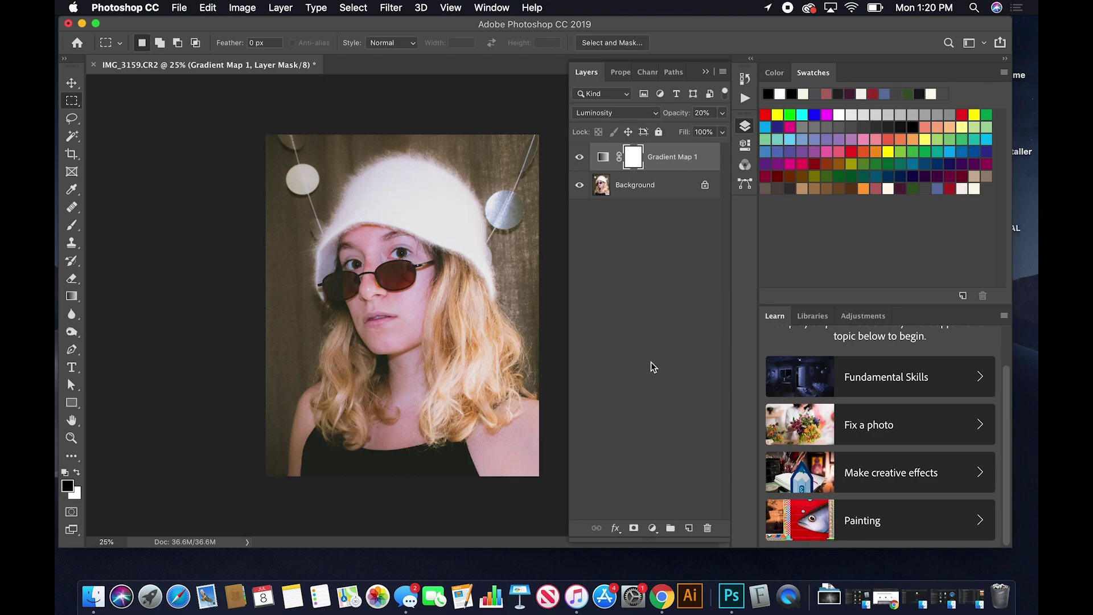
Add a Selective Color adjustment layer and, for the Neutrals, set Yellow to about -54% and slightly raise Cyan.
click(653, 528)
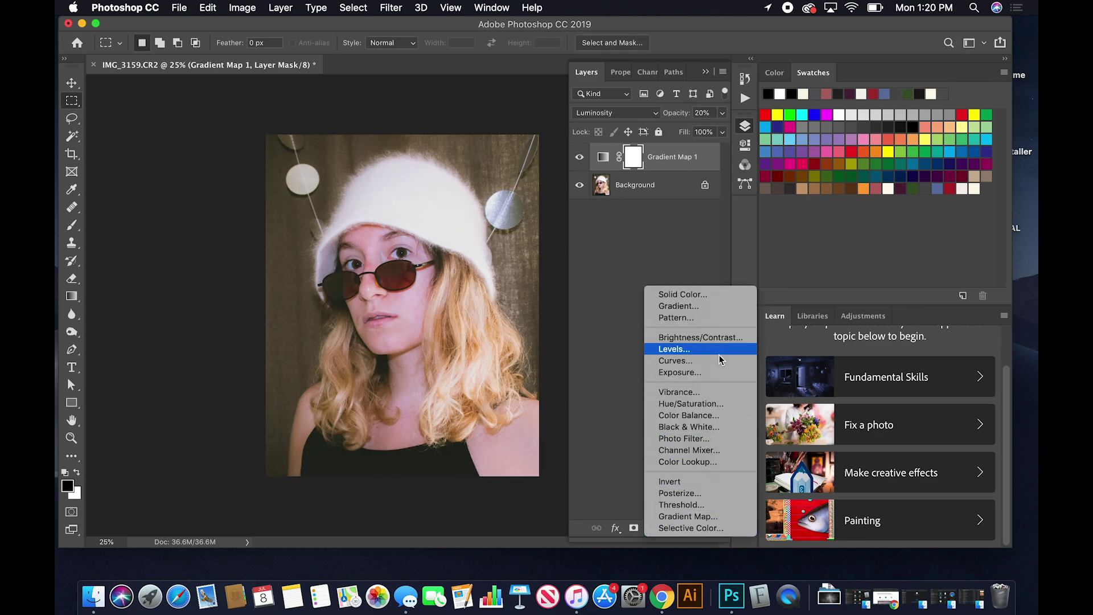
click(700, 528)
click(649, 132)
click(636, 192)
drag(644, 213, 631, 215)
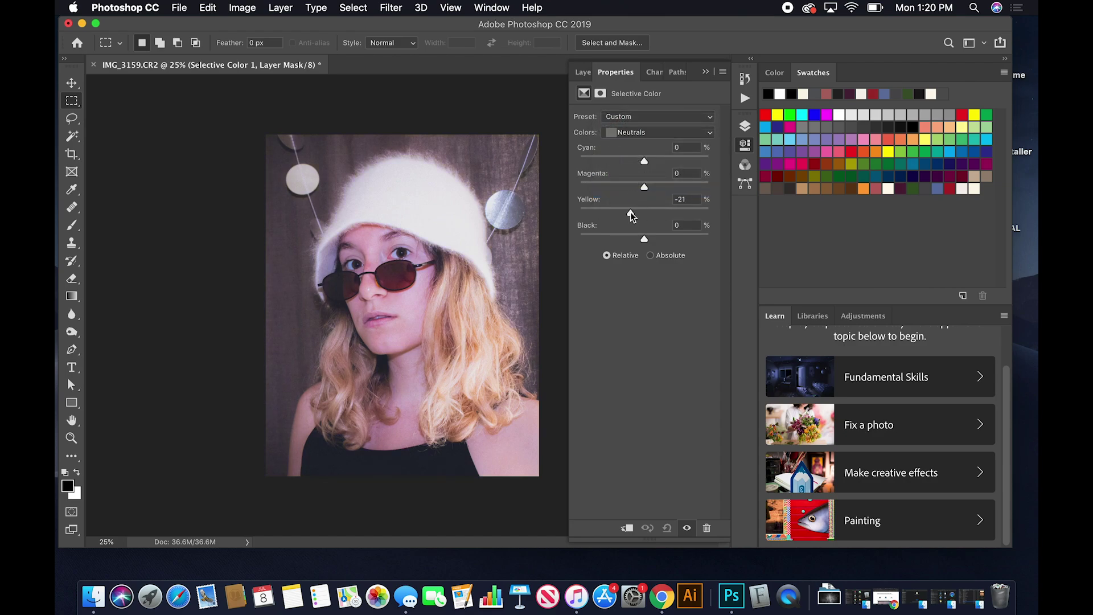
drag(640, 215, 611, 217)
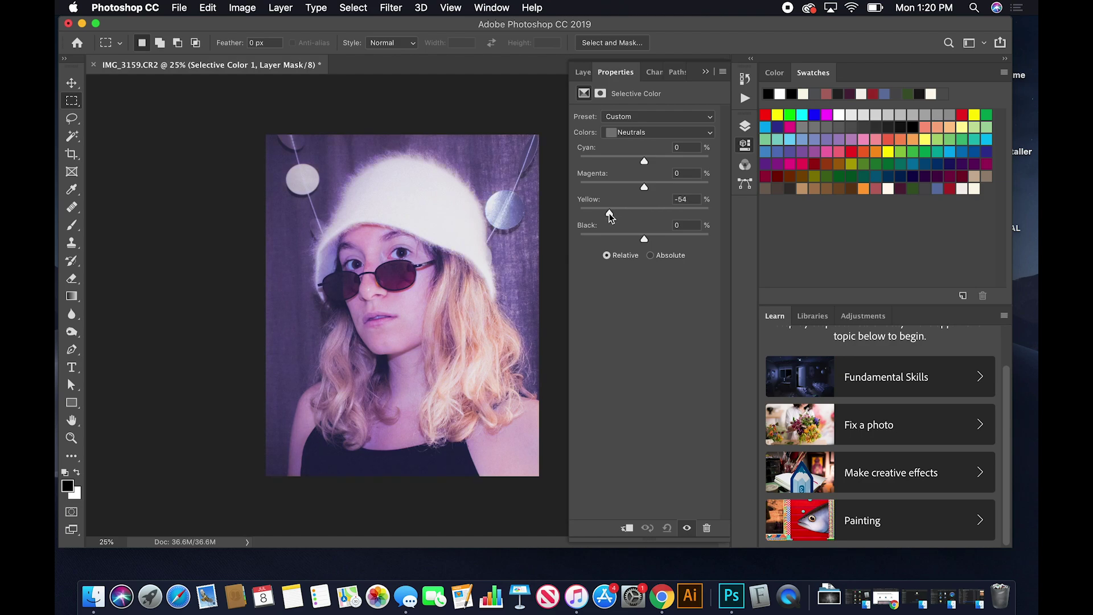
drag(644, 161, 653, 164)
Invert the Selective Color layer's mask to black to hide its effect.
click(585, 73)
key(super+i)
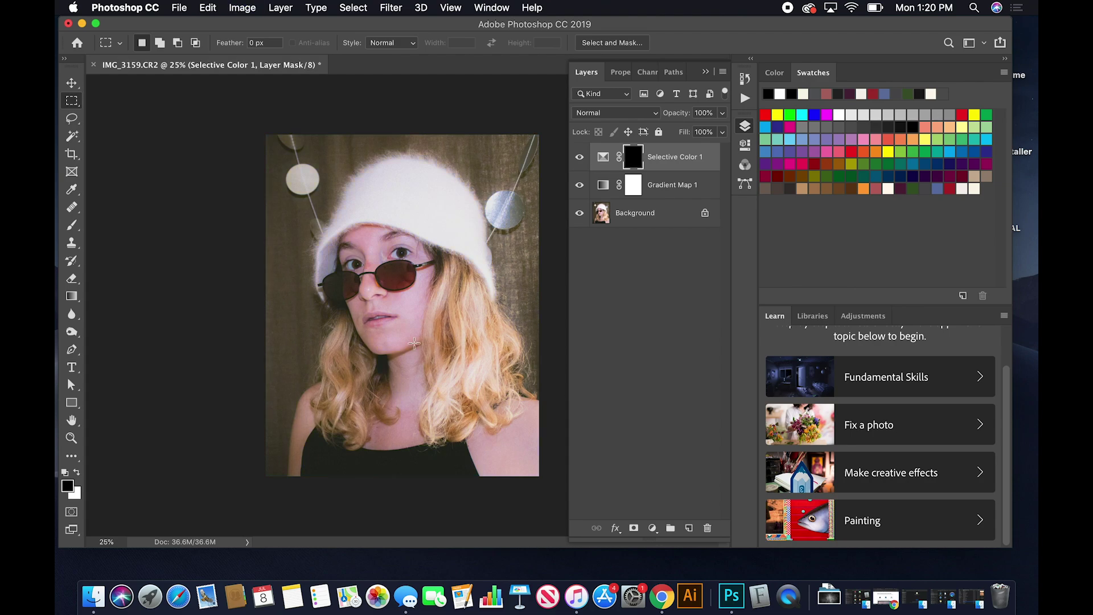
Paint white at 50% opacity with a size 1000 soft brush over the backdrop on the Selective Color 1 mask.
key(b)
key(x)
mouse_move(533, 272)
mouse_down()
mouse_move(559, 372)
mouse_move(306, 139)
mouse_move(427, 116)
mouse_move(464, 137)
mouse_move(288, 199)
mouse_move(259, 363)
mouse_move(268, 367)
mouse_move(285, 312)
mouse_move(249, 470)
mouse_up()
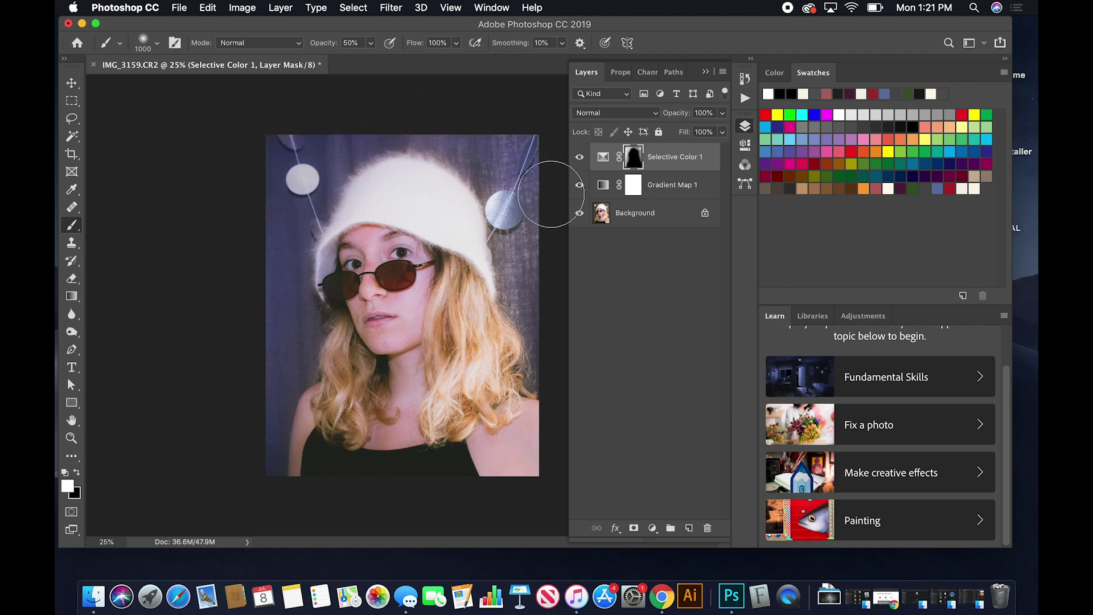
Refine the Selective Color 1 mask around the hair, shoulders and hat edge with the brush reduced to size 400.
scroll(323, 319, up, 5)
key([)
key([)
key([)
key([)
key([)
key([)
scroll(288, 273, down, 10)
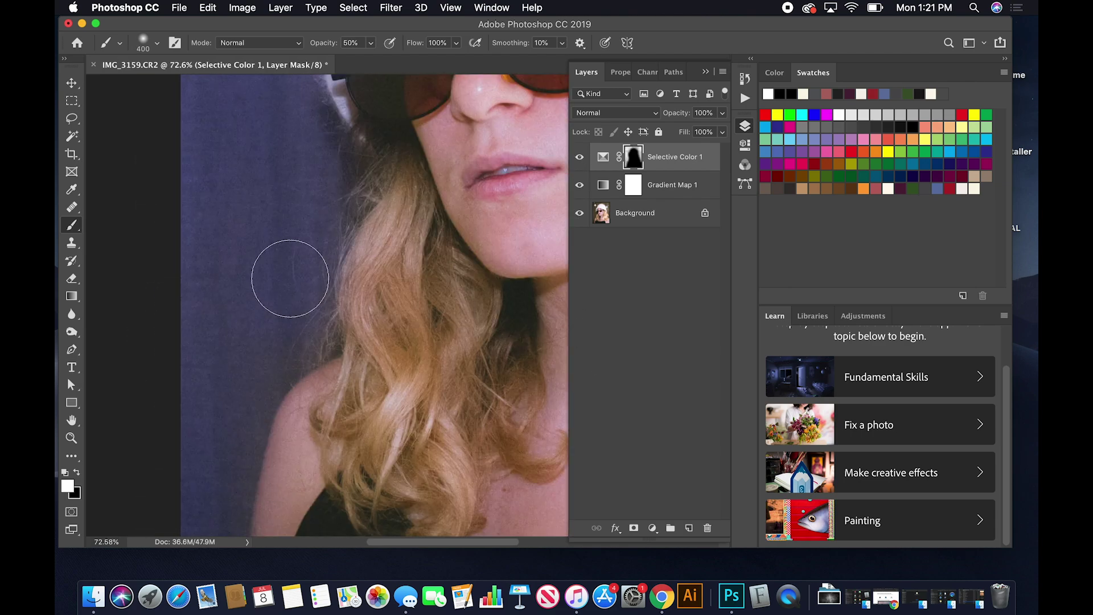
scroll(220, 325, up, 15)
scroll(349, 147, right, 10)
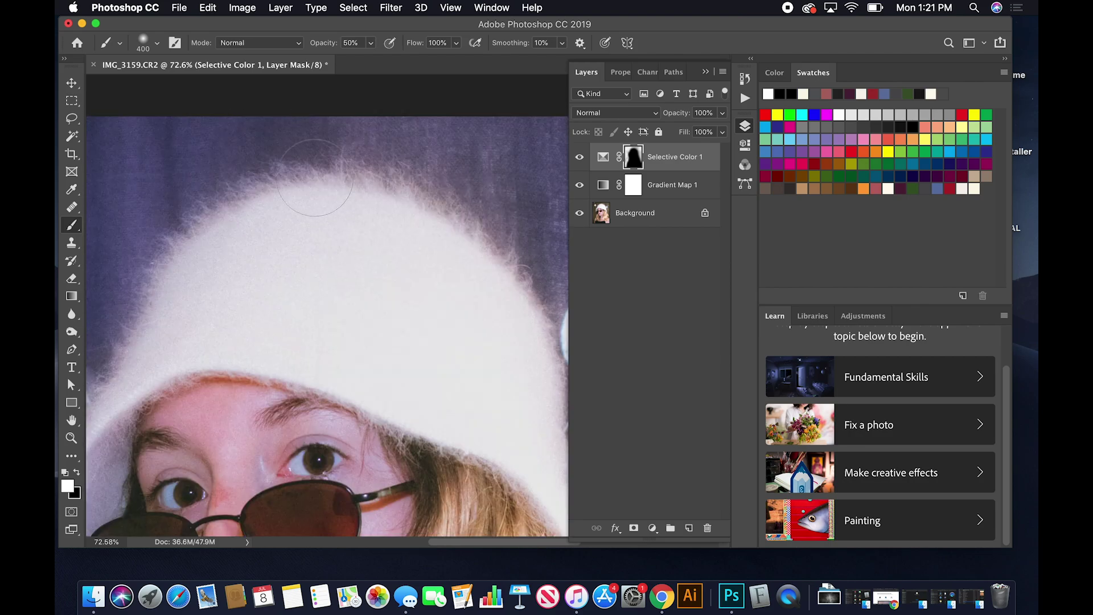
scroll(420, 415, down, 8)
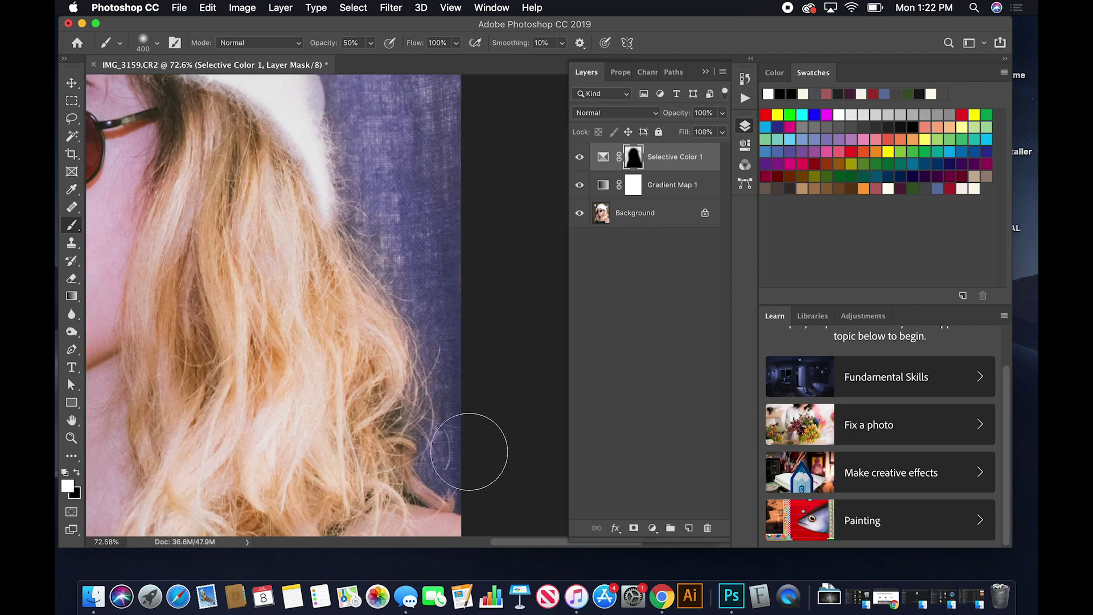
Set the Selective Color 1 layer's Neutrals to Cyan +11%, Magenta +11% and Yellow about -34%.
key(super+0)
double_click(603, 156)
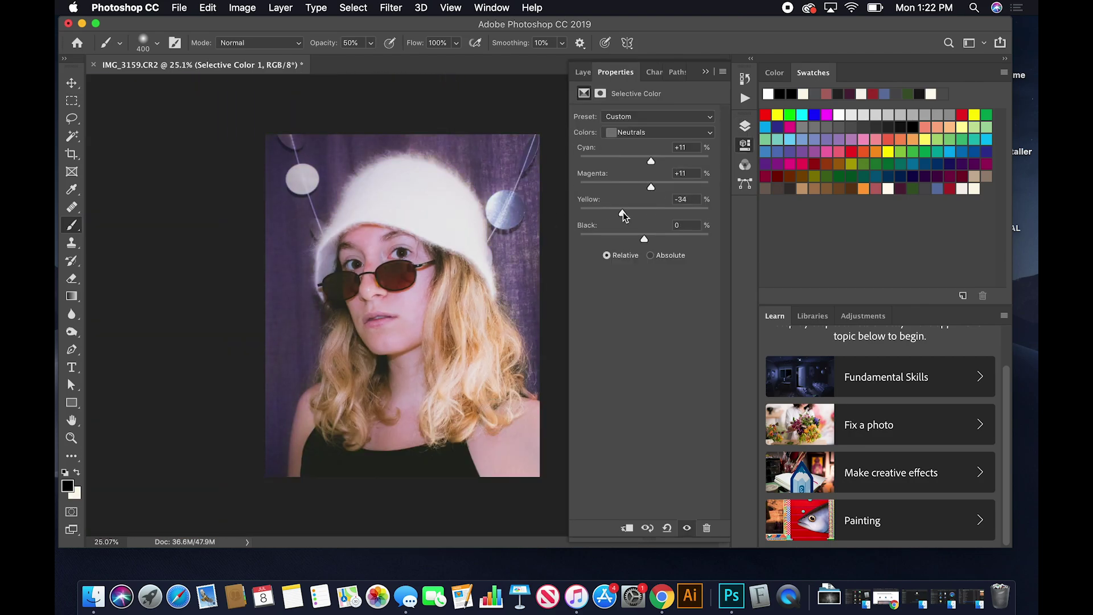
Add a second Selective Color adjustment layer and, for the Whites, set Yellow to -28% and Magenta to about +3%.
click(583, 71)
click(655, 529)
click(659, 528)
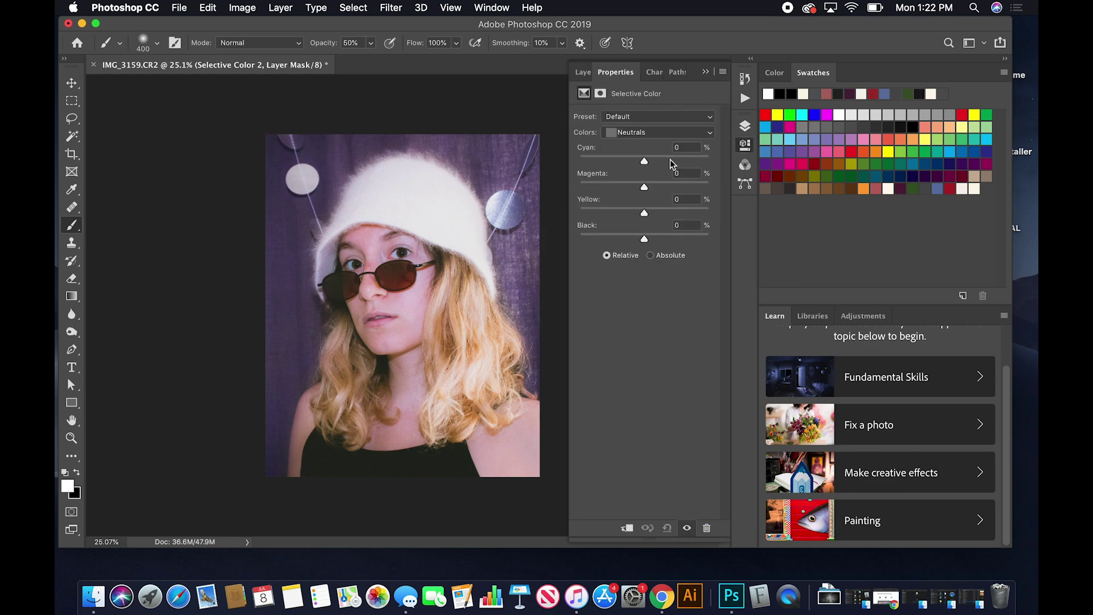
click(621, 133)
click(626, 121)
drag(644, 187, 695, 192)
key(super+z)
mouse_move(645, 213)
mouse_down()
mouse_move(607, 215)
mouse_move(629, 217)
mouse_up()
drag(644, 186, 648, 188)
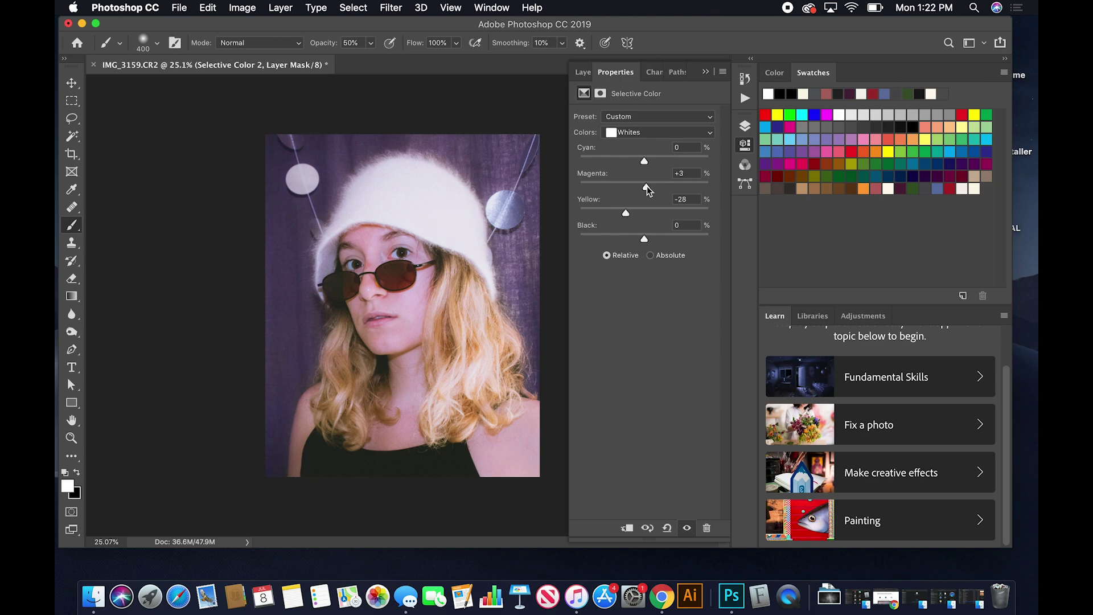
Adjust the Yellow amount for the Blacks in the second Selective Color layer.
click(629, 133)
mouse_move(644, 213)
mouse_down()
mouse_move(660, 214)
mouse_move(643, 219)
mouse_up()
double_click(660, 214)
key(F7)
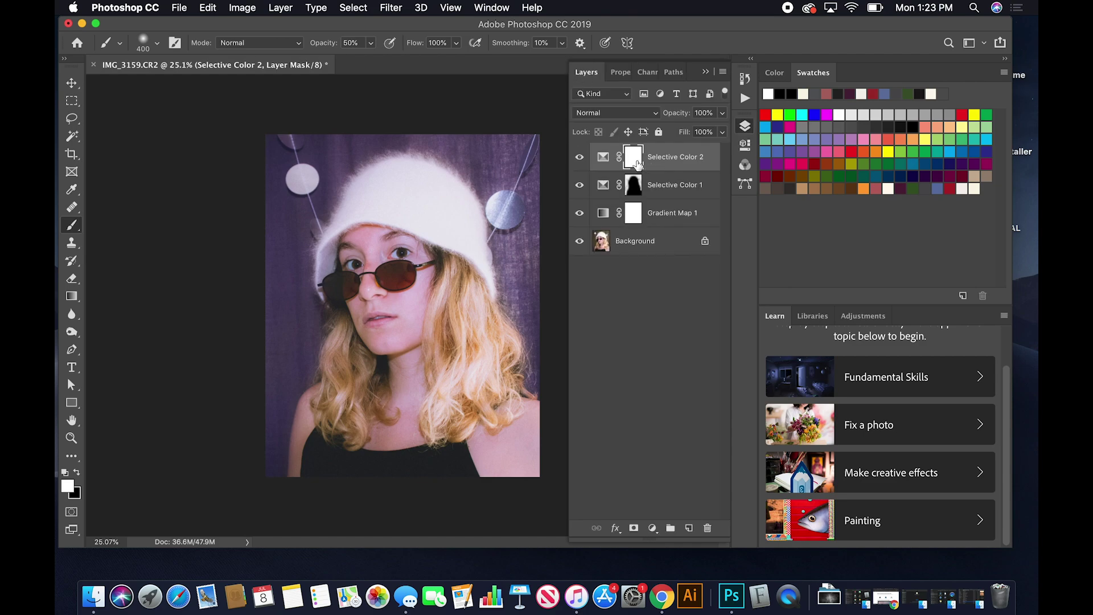
Set Yellow to about -13% and raise Cyan further for the Neutrals of the Selective Color 1 layer.
double_click(603, 185)
click(631, 135)
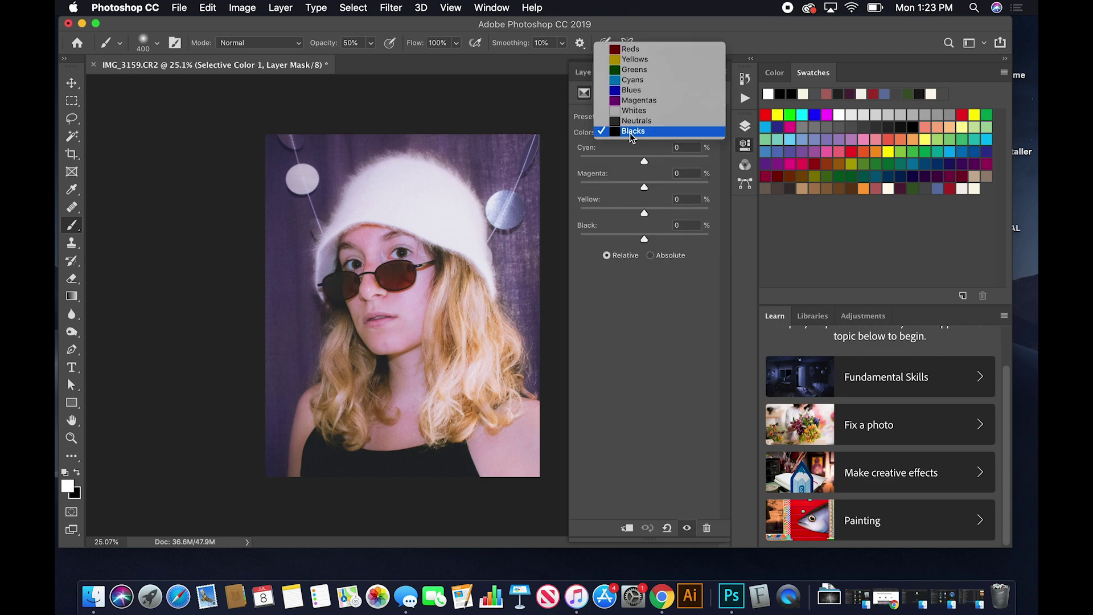
click(635, 121)
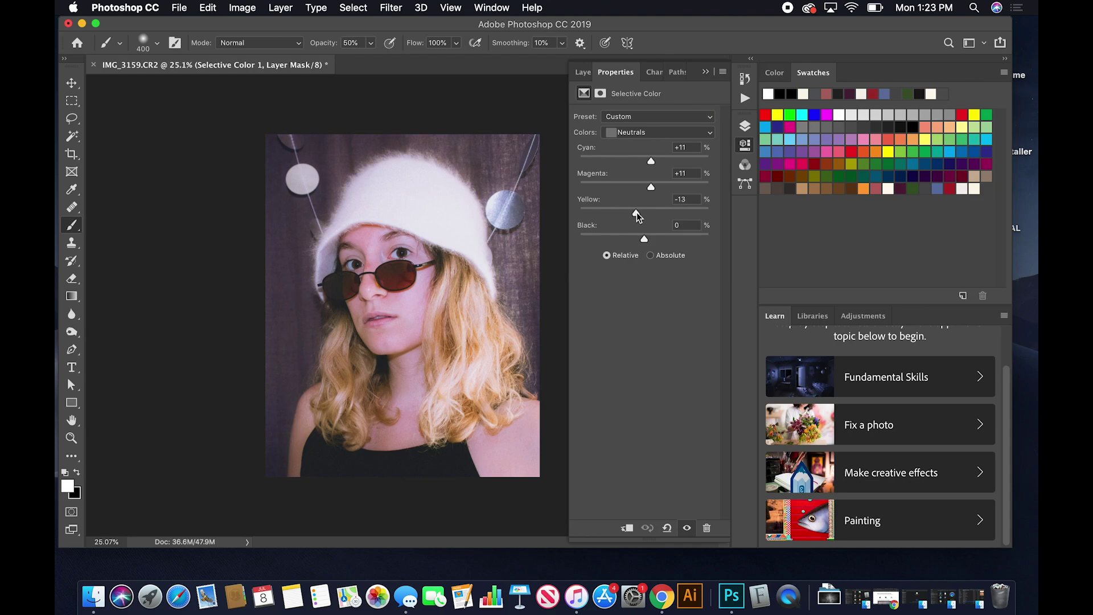
drag(649, 161, 661, 165)
click(579, 74)
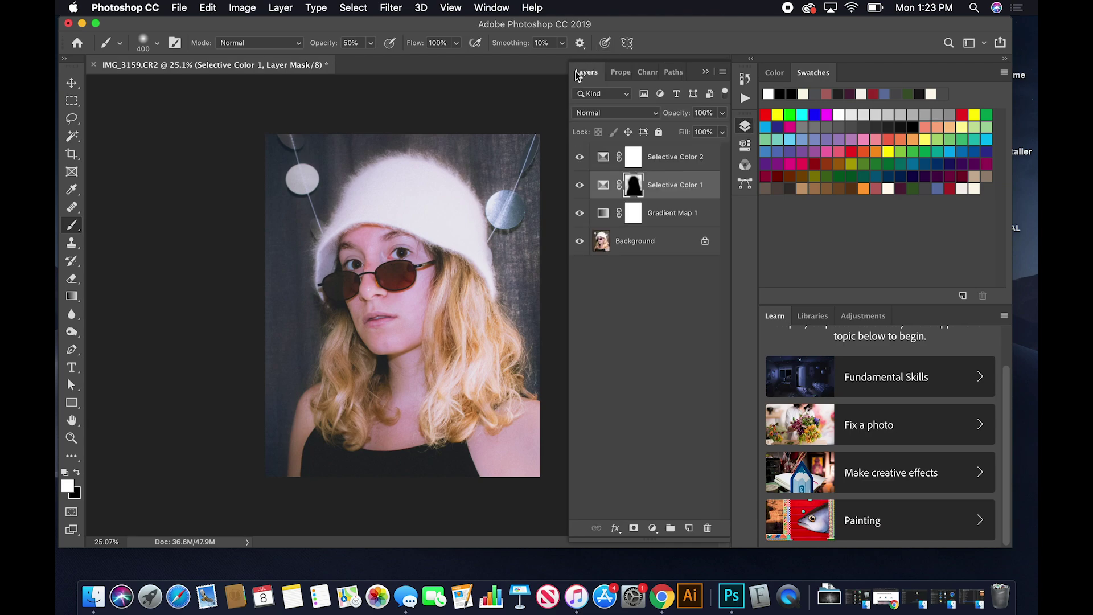
Duplicate the Background layer twice beneath the adjustment layers.
click(669, 163)
click(679, 252)
drag(669, 250, 689, 522)
click(658, 278)
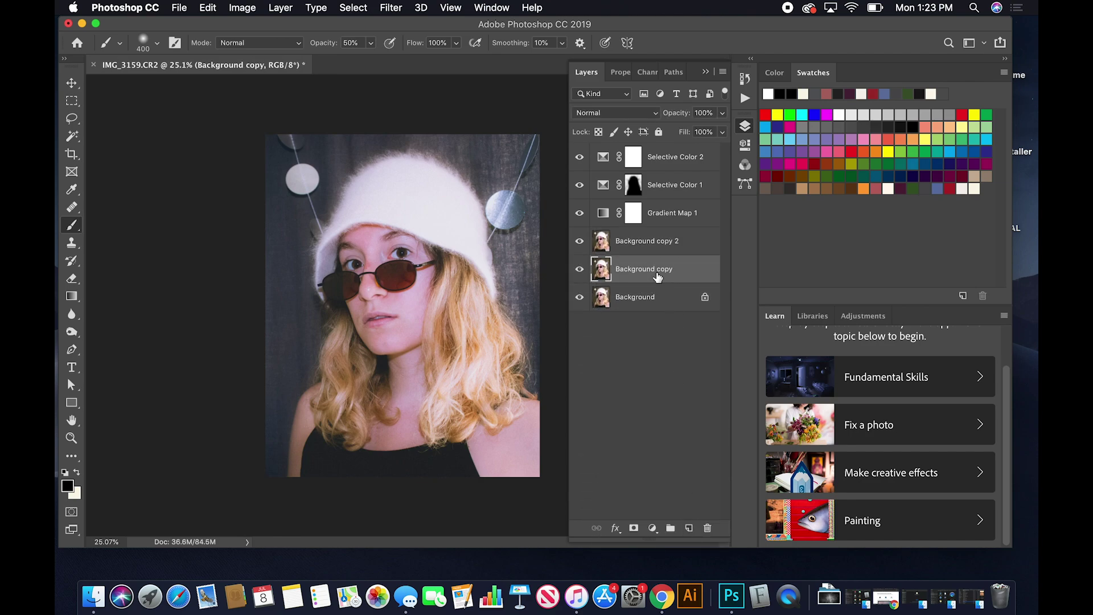
Apply a Gaussian Blur with a 9.0-pixel radius to the Background copy 2 layer.
click(646, 245)
click(259, 7)
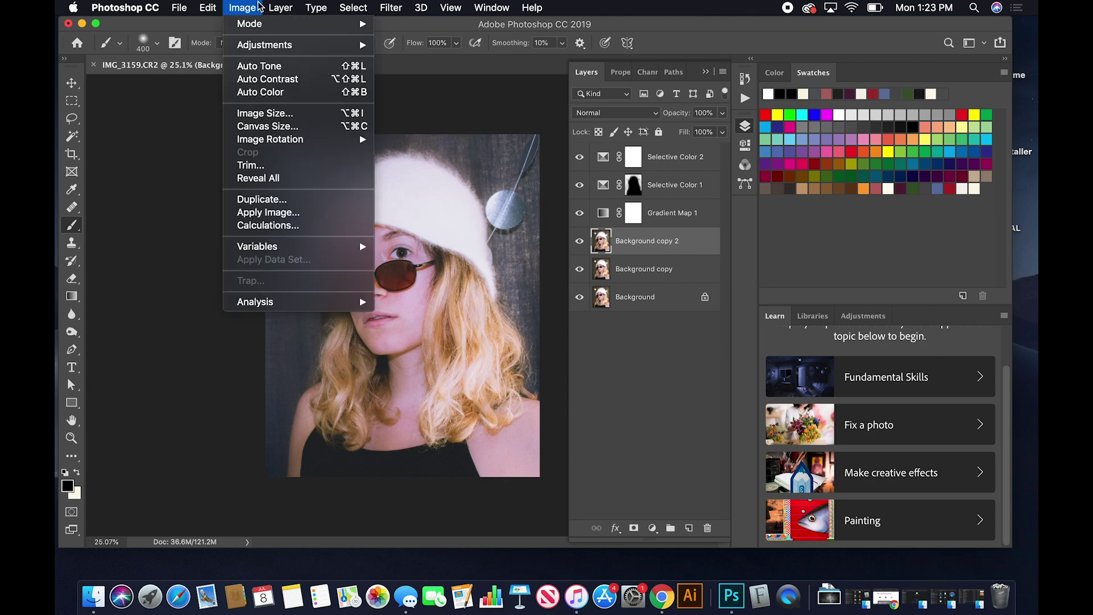
mouse_move(391, 7)
mouse_move(402, 174)
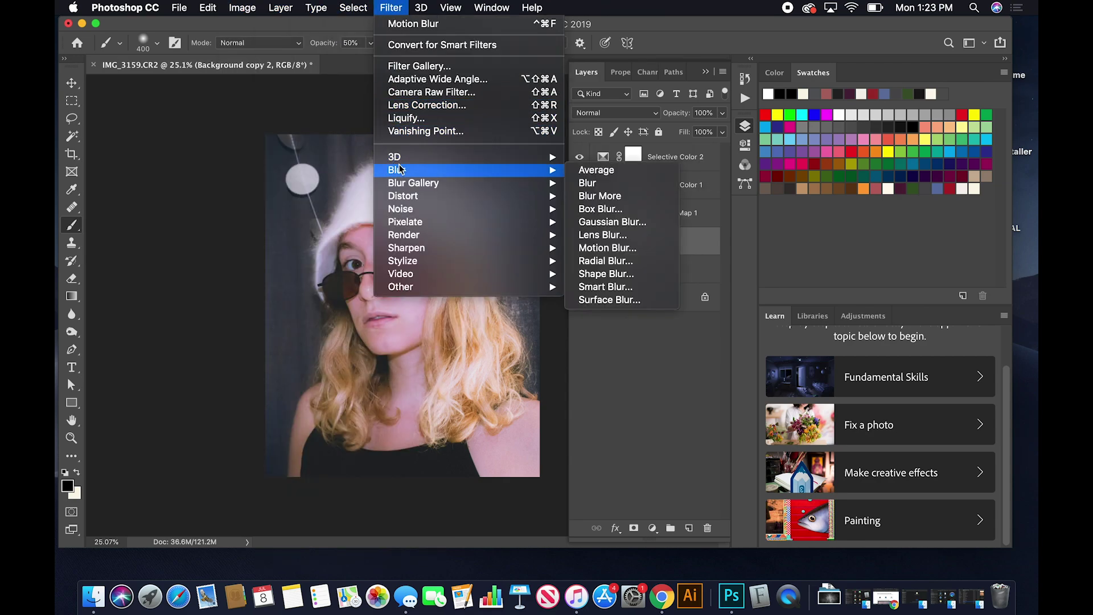
click(586, 221)
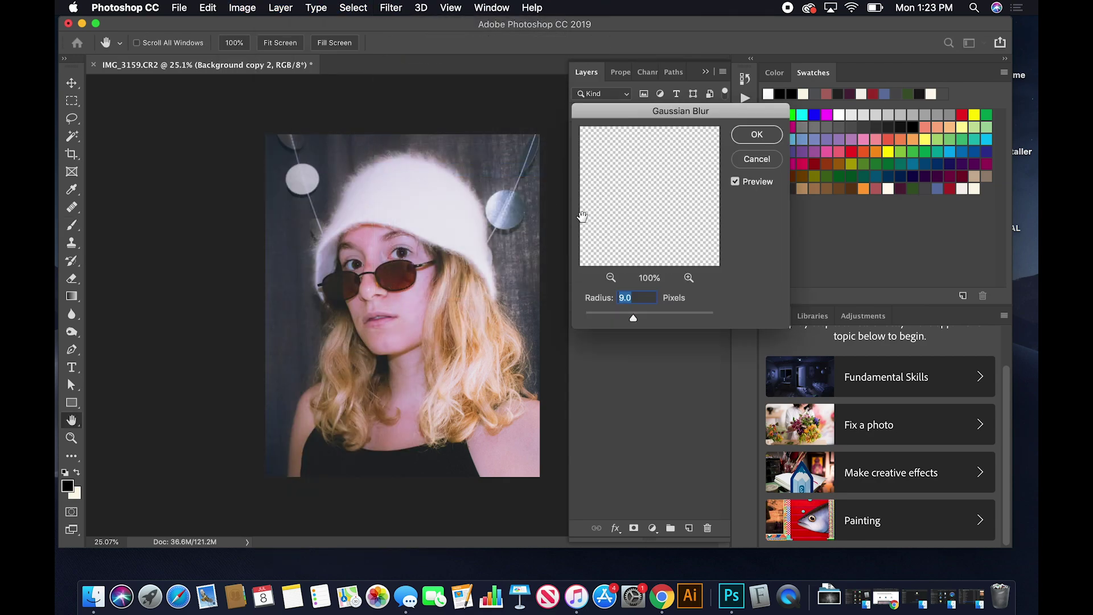
click(758, 136)
Set the blurred copy's opacity to 50% and check the softened look on the face and hat.
key(b)
text(50)
key(Return)
scroll(323, 290, up, 8)
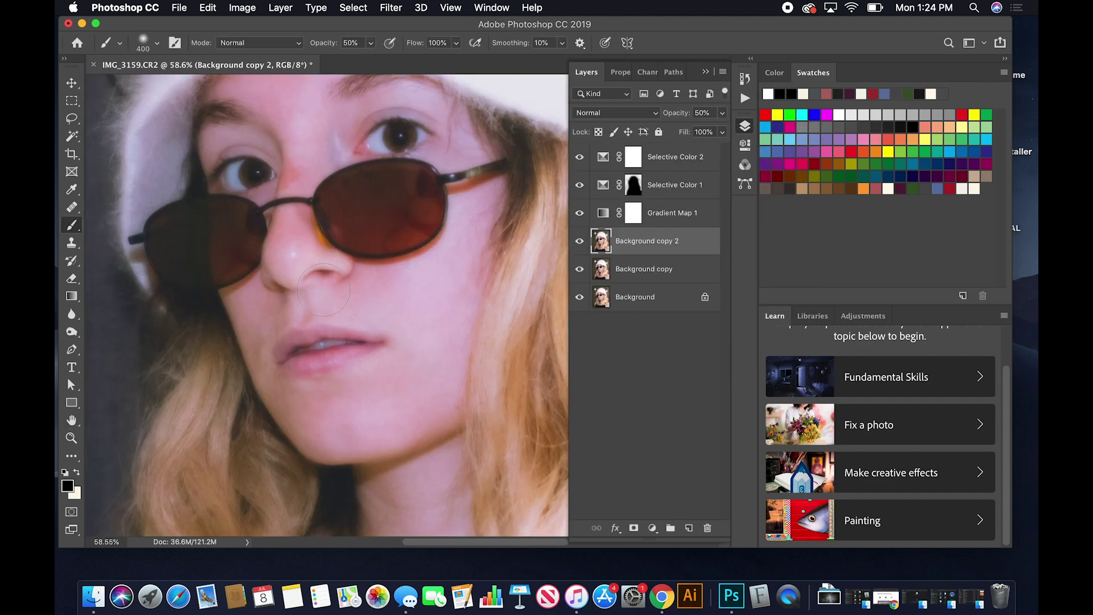
scroll(324, 289, down, 8)
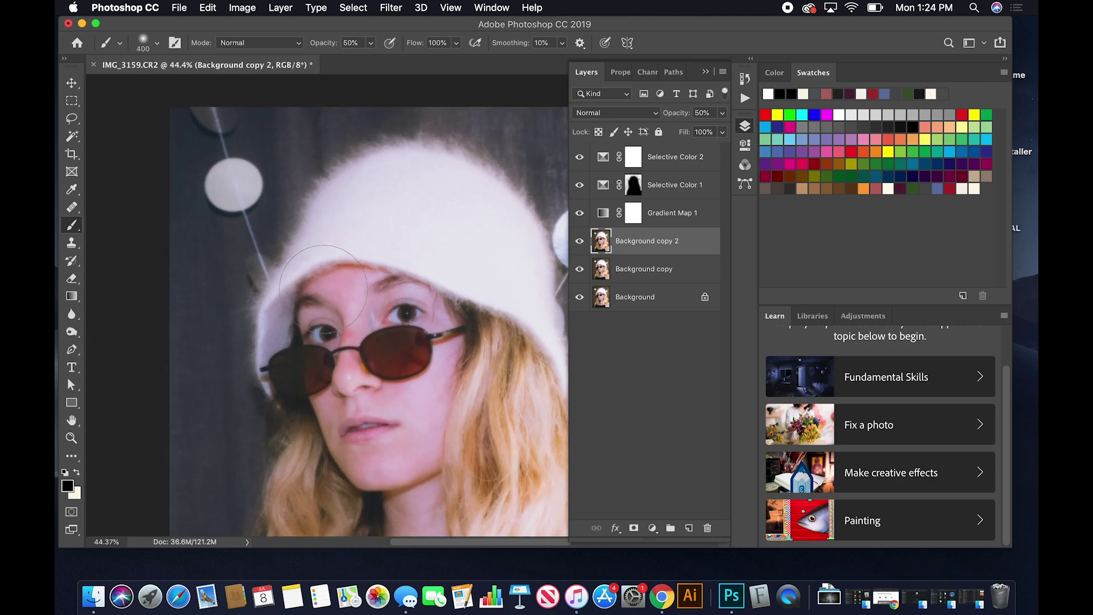
Start placing an image above the Selective Color 2 layer and browse in column view to the Film Dust Textures folder in Downloads.
click(663, 160)
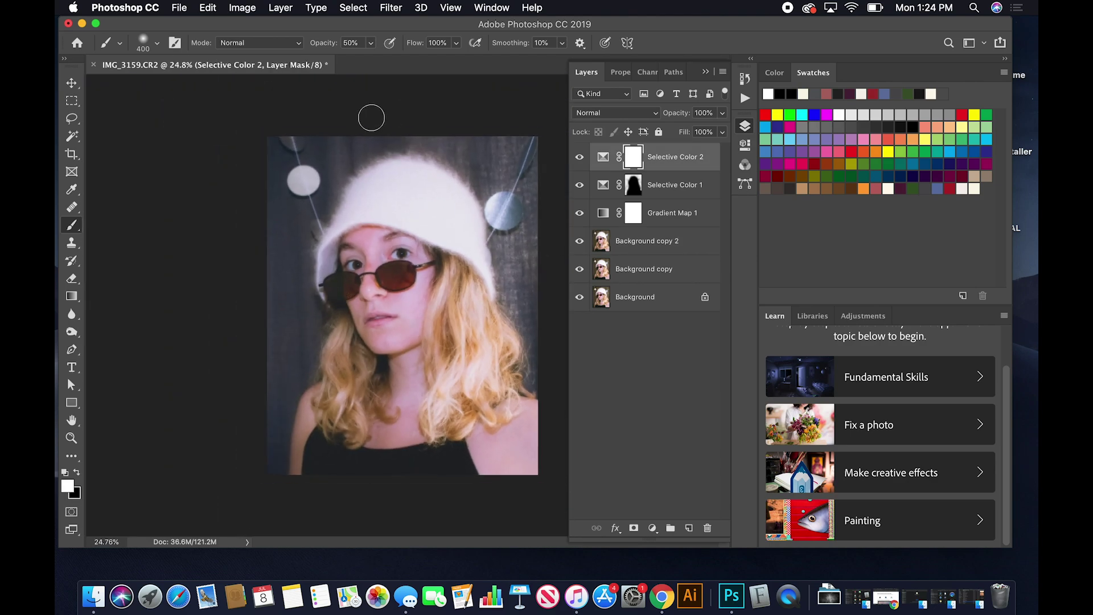
key(x)
click(179, 7)
click(192, 270)
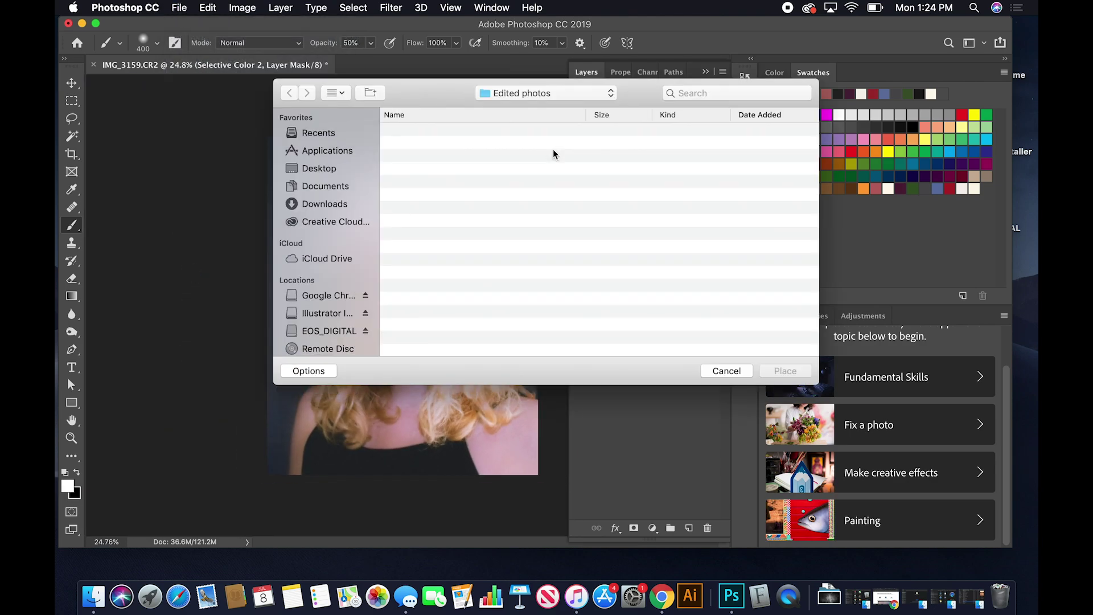
click(326, 186)
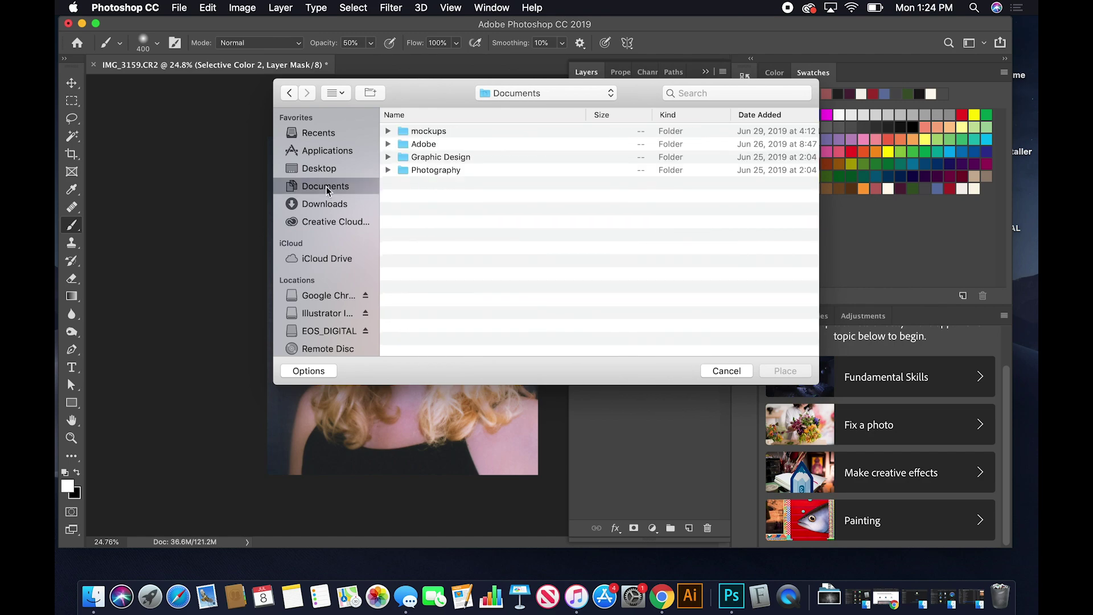
click(324, 204)
click(330, 92)
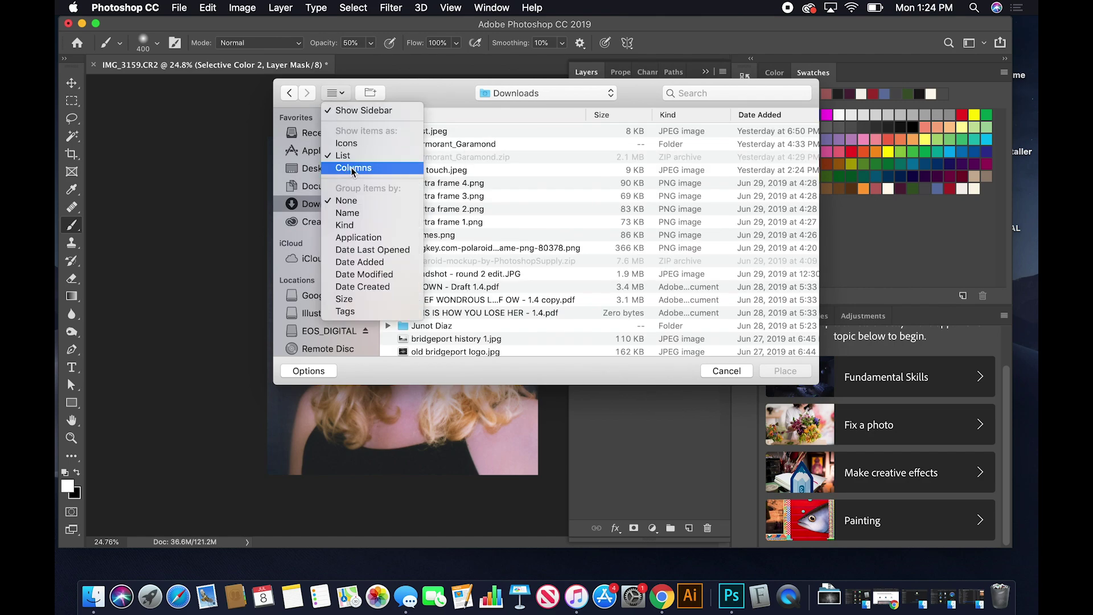
click(352, 170)
scroll(449, 239, down, 2)
click(455, 240)
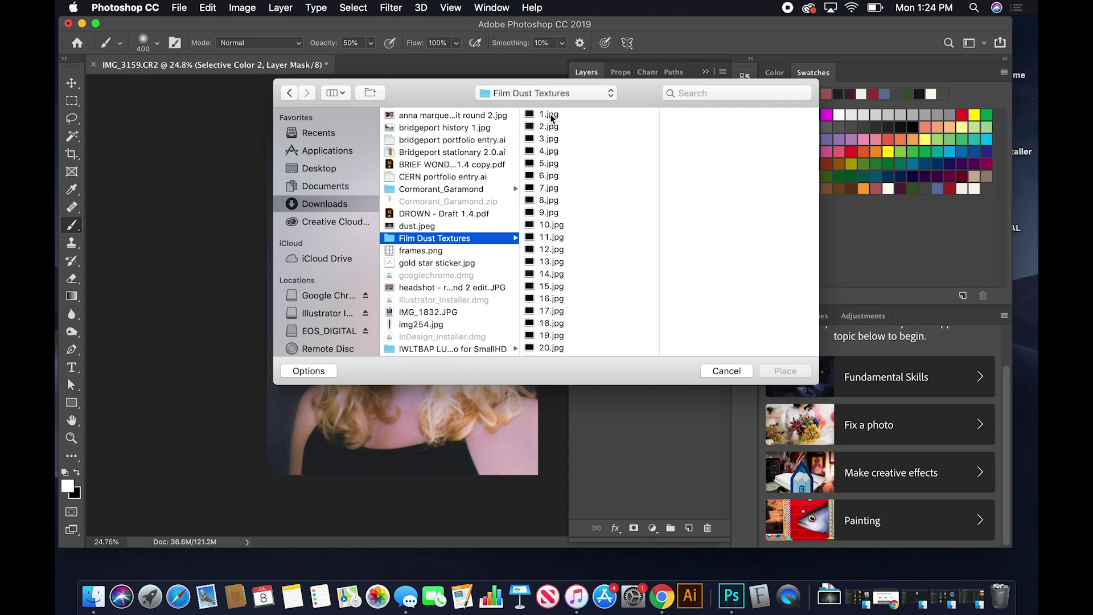
Place the dust texture 3.jpg and scale it to about 157% to cover the whole canvas.
click(549, 115)
click(538, 127)
click(545, 139)
click(783, 371)
scroll(369, 328, down, 2)
drag(402, 379, 401, 446)
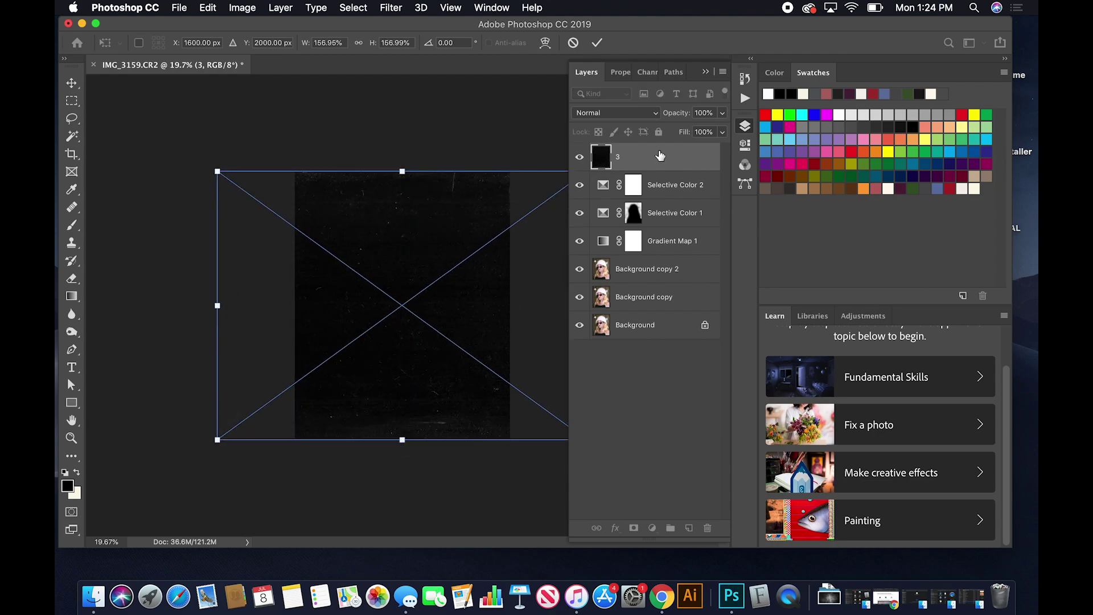
Set the dust texture layer to Screen blending at 50% opacity, commit its placement and inspect the dust over the portrait.
click(617, 113)
key(Escape)
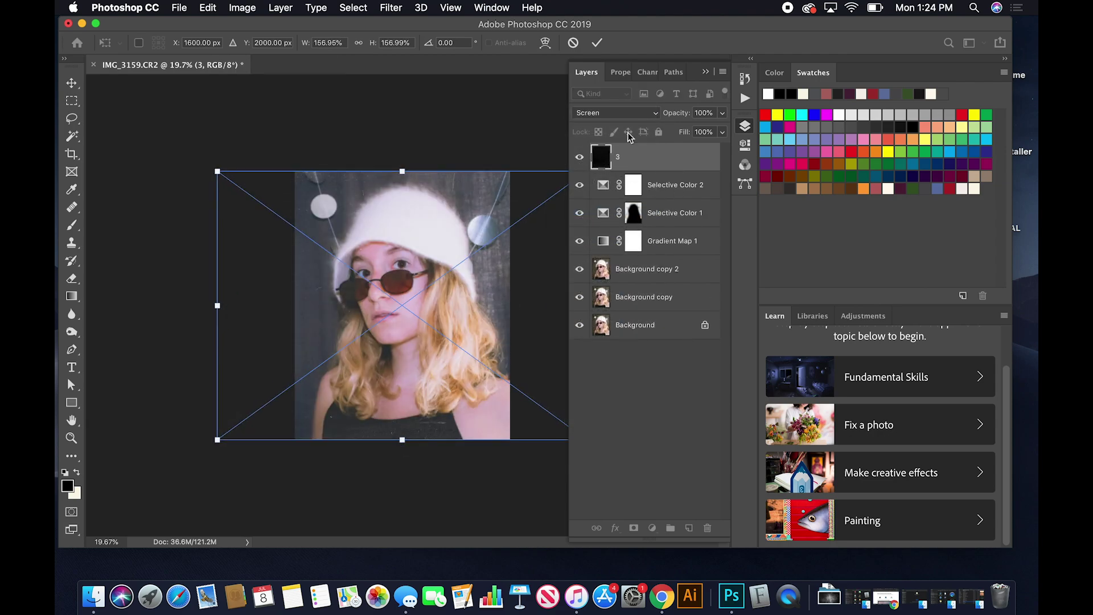
click(704, 113)
text(50)
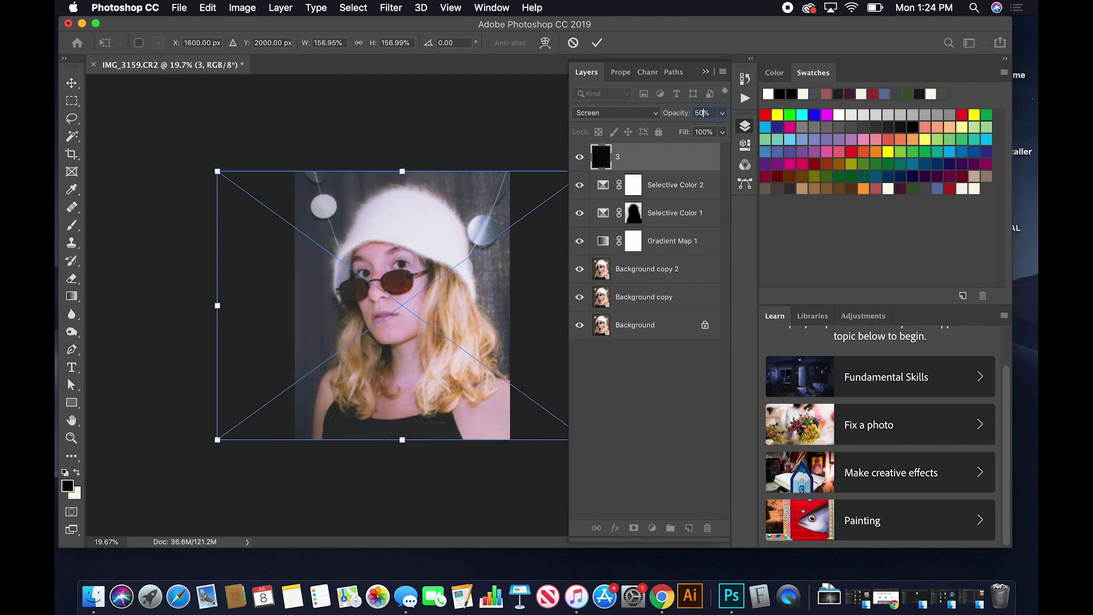
click(598, 42)
scroll(376, 272, up, 3)
scroll(376, 272, up, 2)
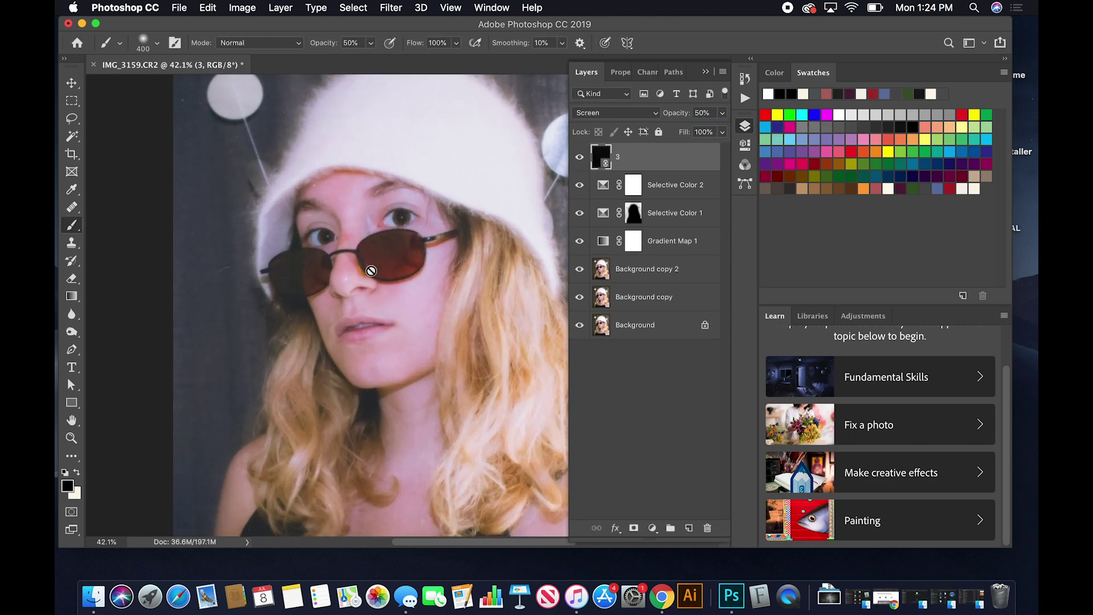
scroll(372, 272, down, 4)
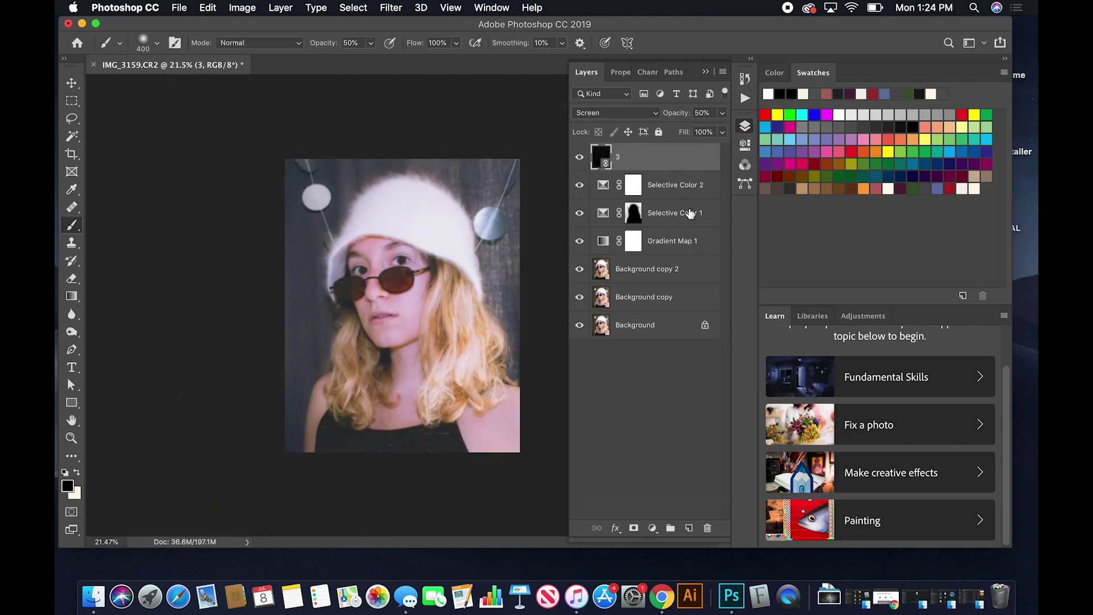